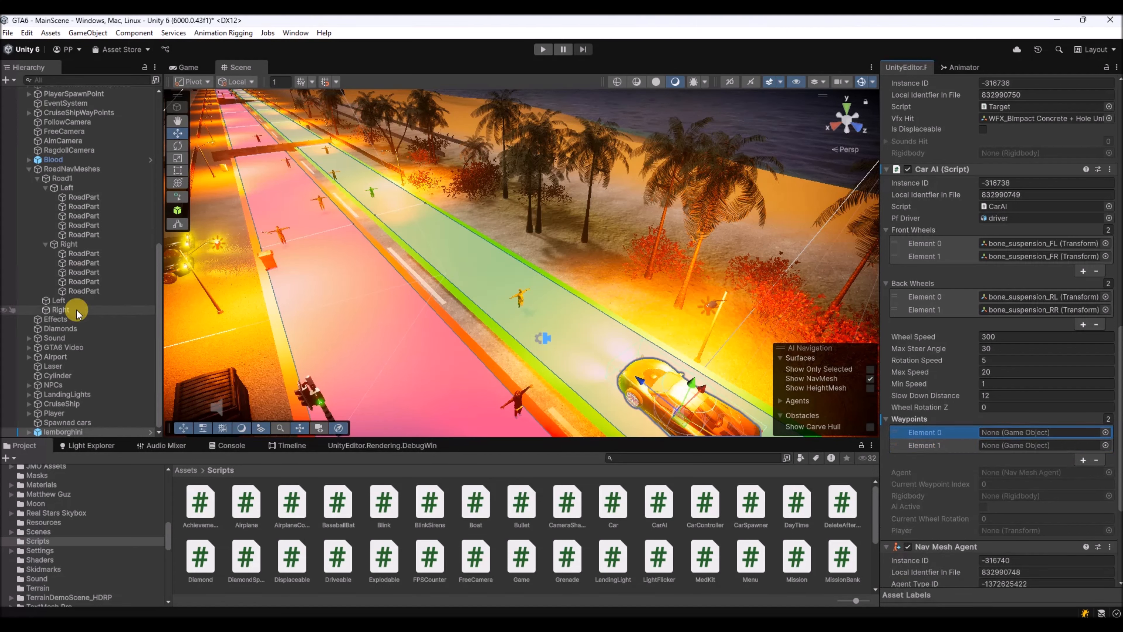
Create an empty object named Waypoint1 at the root of the hierarchy above EventSystem and duplicate it as Waypoint2.
right_click(50, 357)
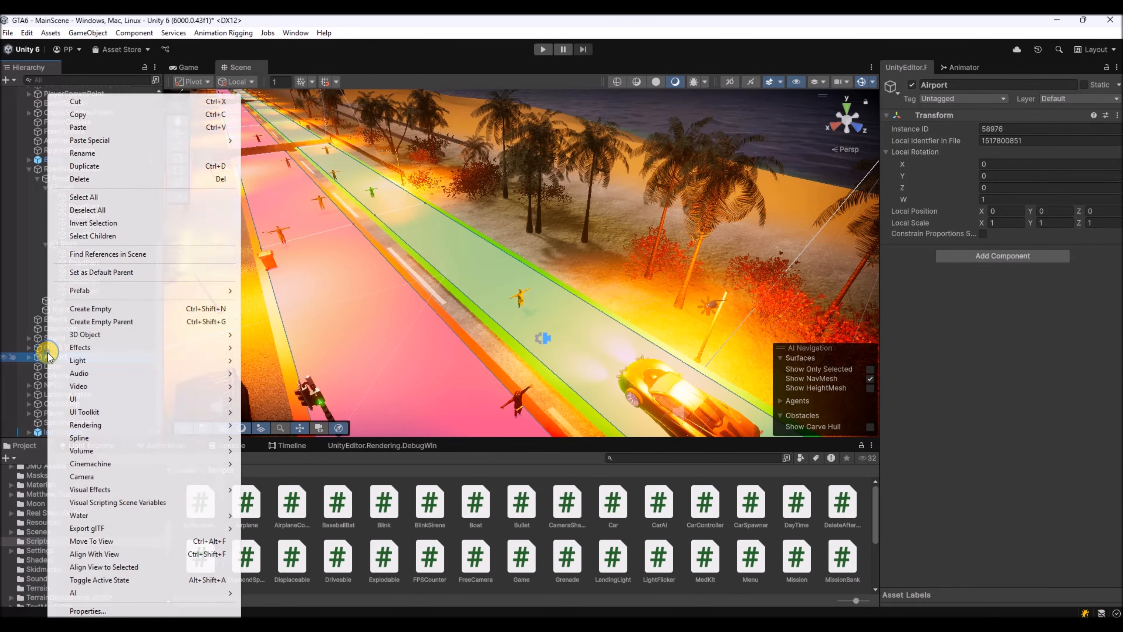
left_click(81, 309)
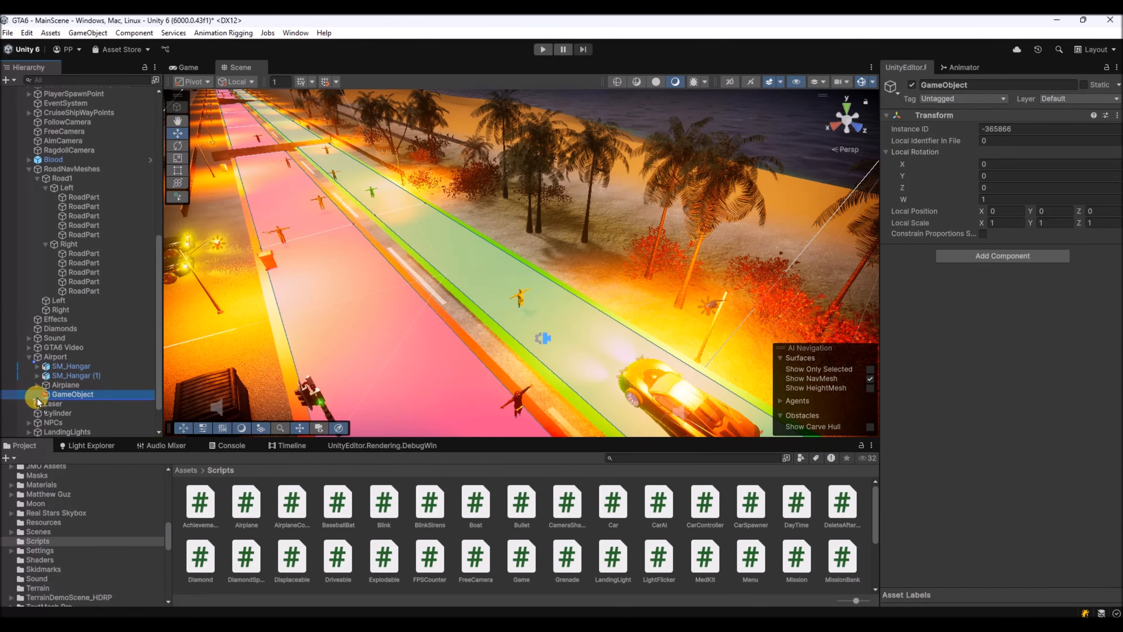
scroll(31, 168, "up", 3)
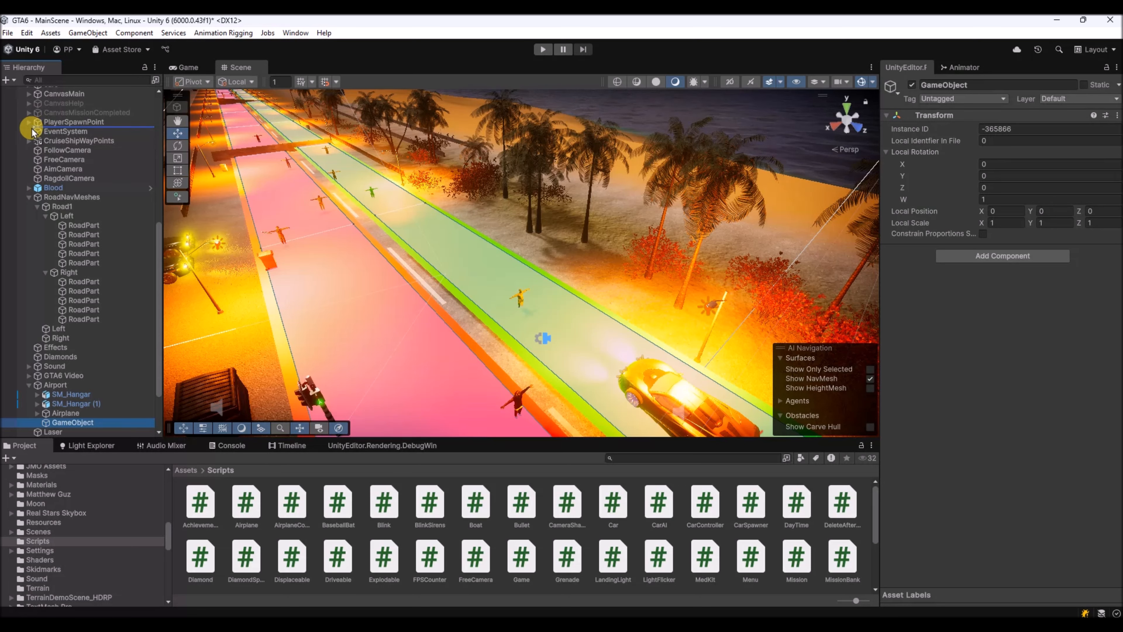
left_click_drag(32, 133, 35, 129)
scroll(89, 162, "up", 8)
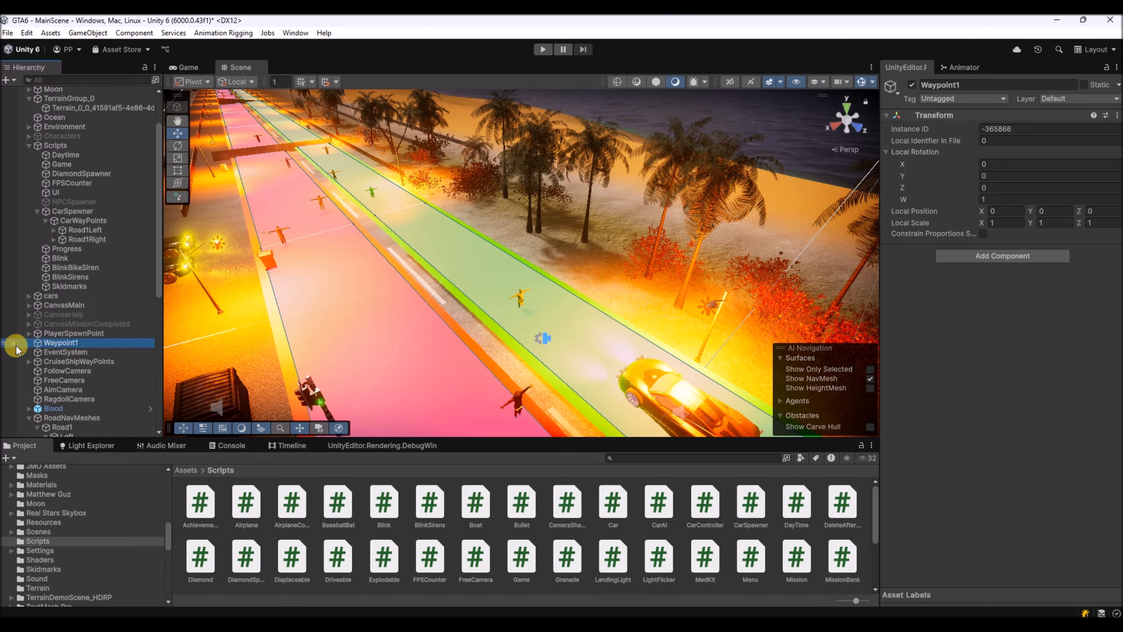
key("ctrl+d")
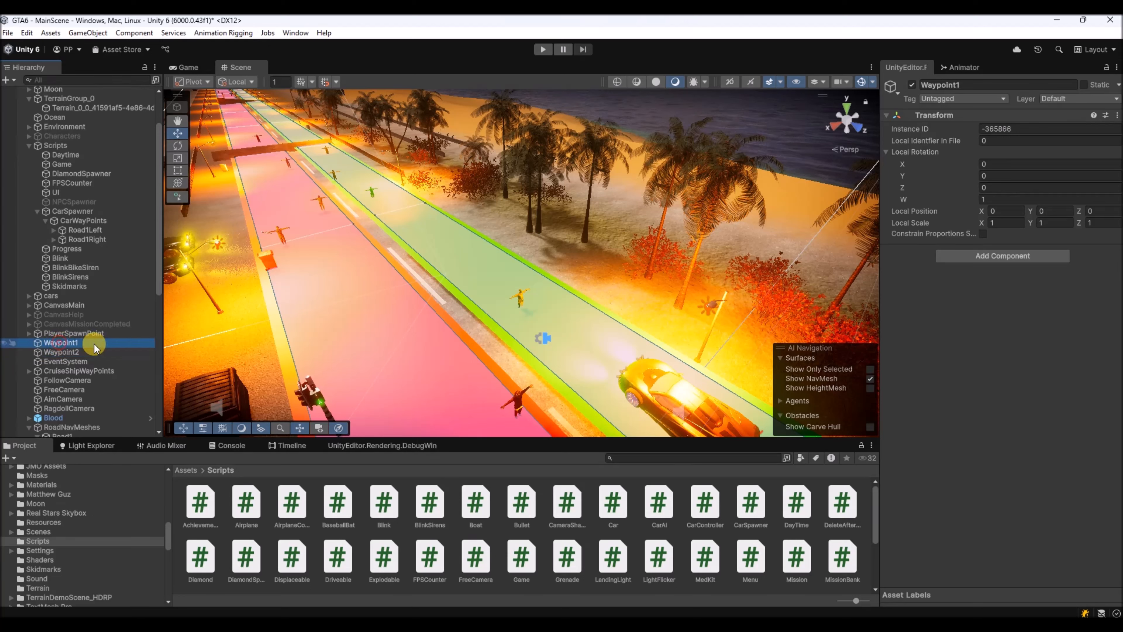
Copy the transform position of Ch02_nonPBR, the NPC standing on the green road lane ahead of the car.
left_click(524, 303)
left_click(522, 303)
left_click(521, 302)
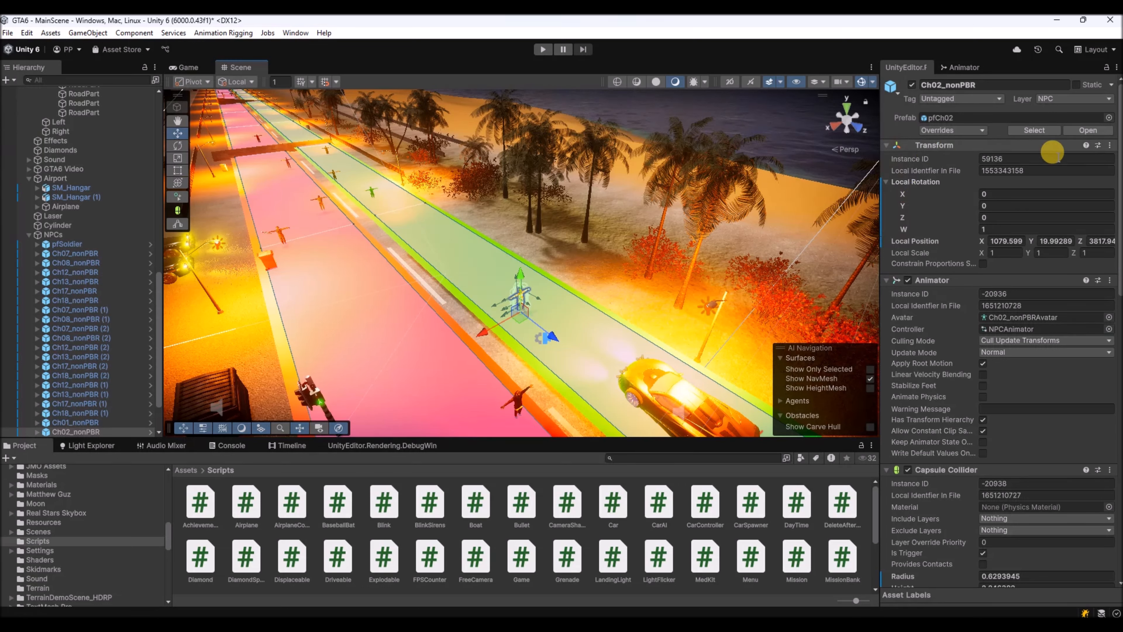
left_click(1110, 146)
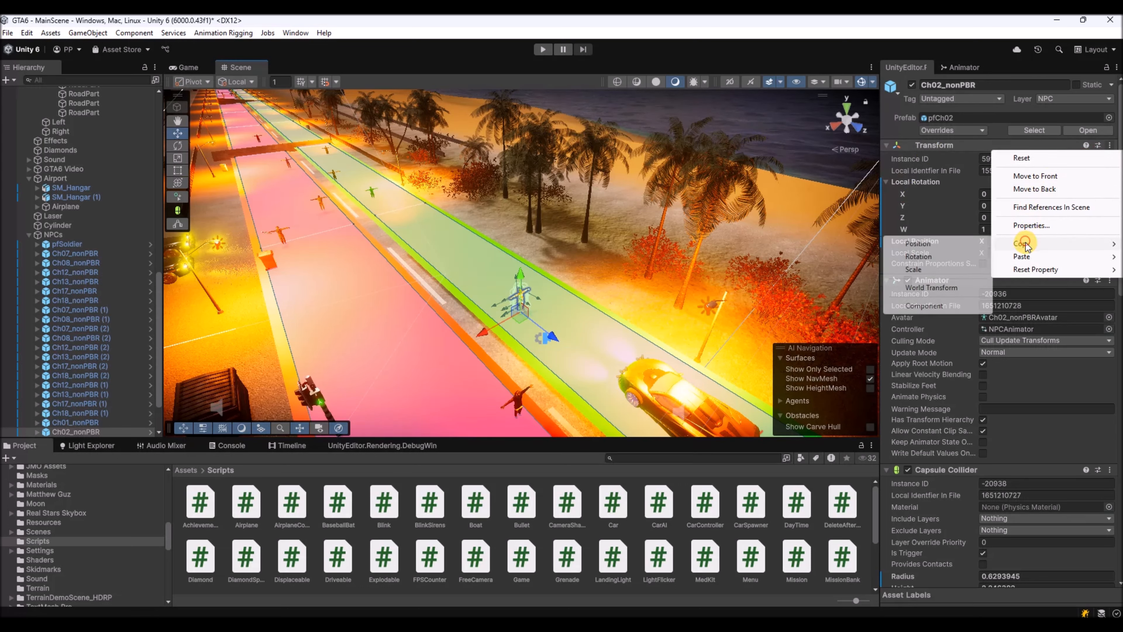
left_click(919, 248)
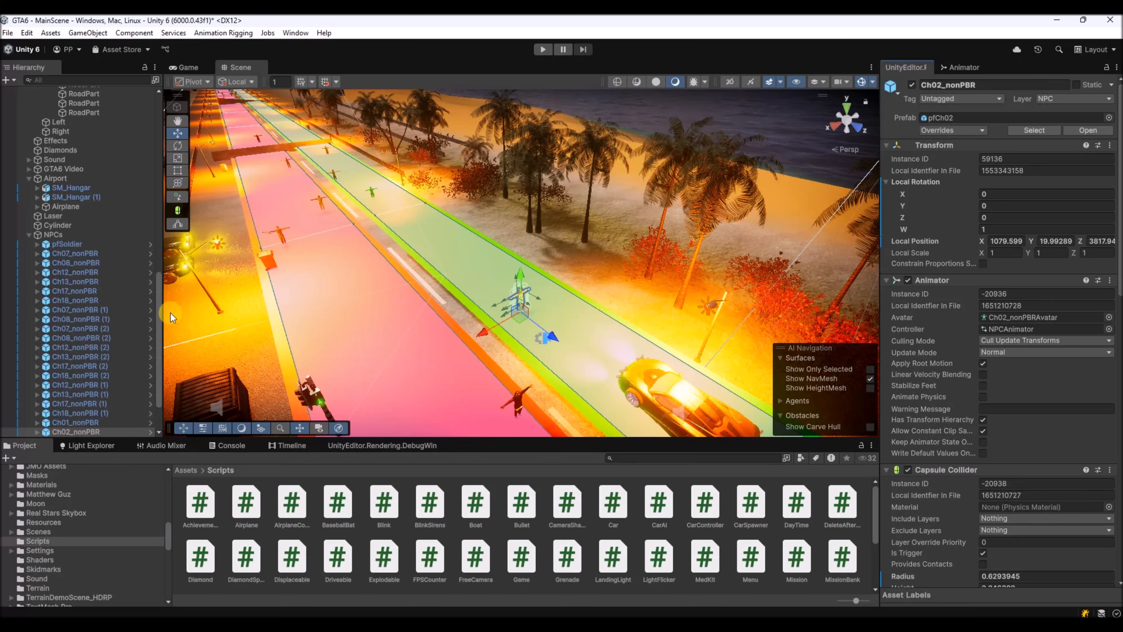
Paste the copied NPC position into the transform of Waypoint1.
scroll(98, 255, "down", 3)
scroll(79, 308, "up", 10)
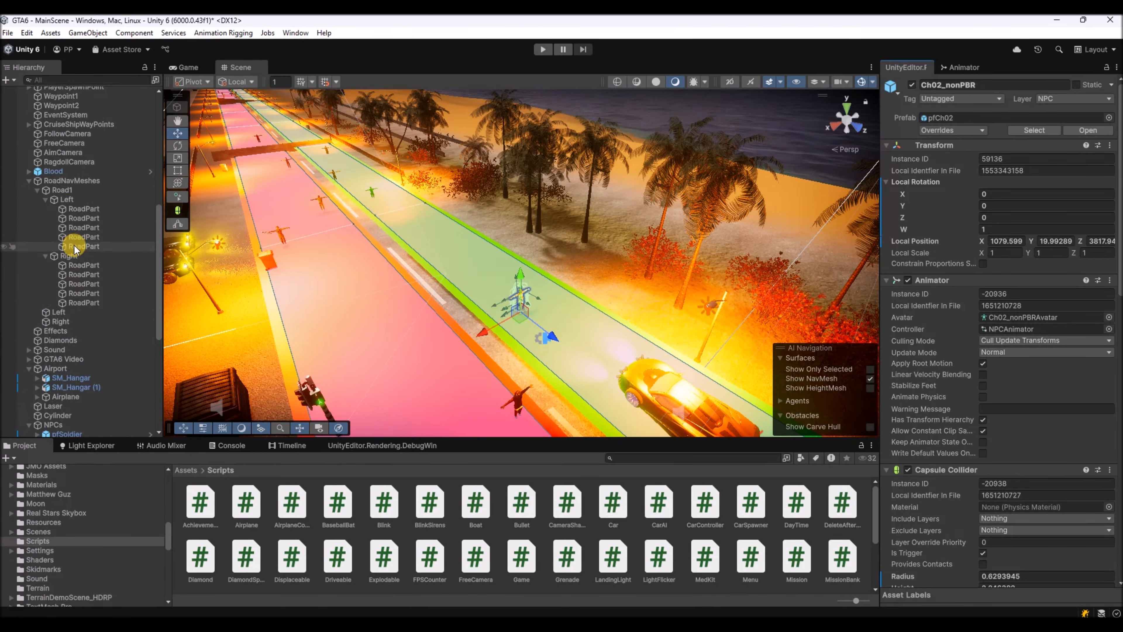
scroll(76, 249, "down", 2)
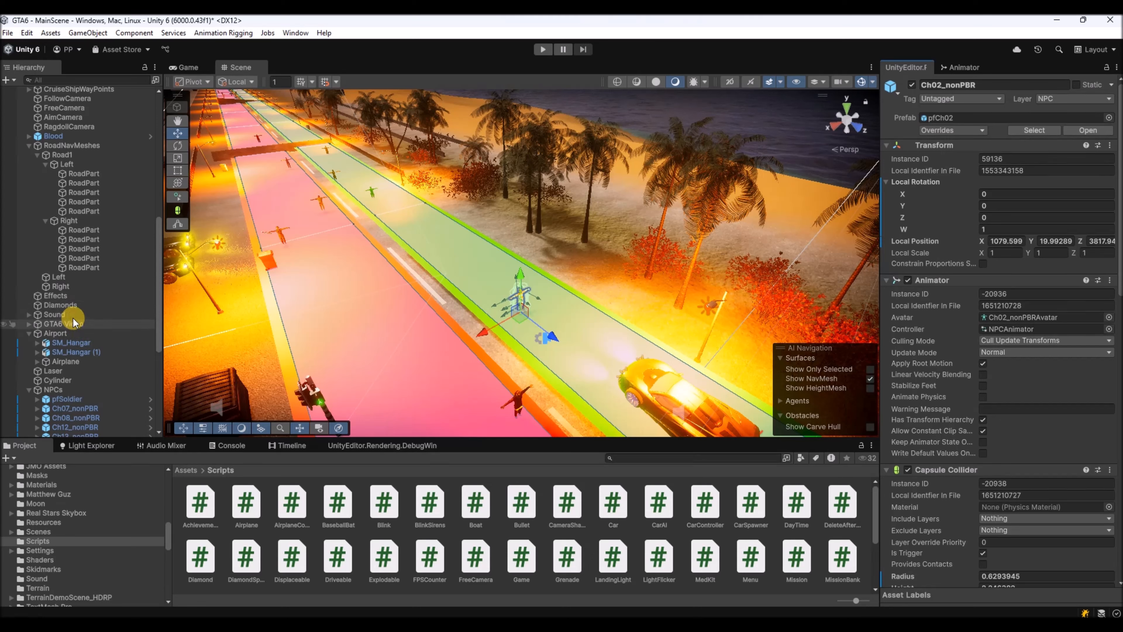
scroll(69, 316, "down", 5)
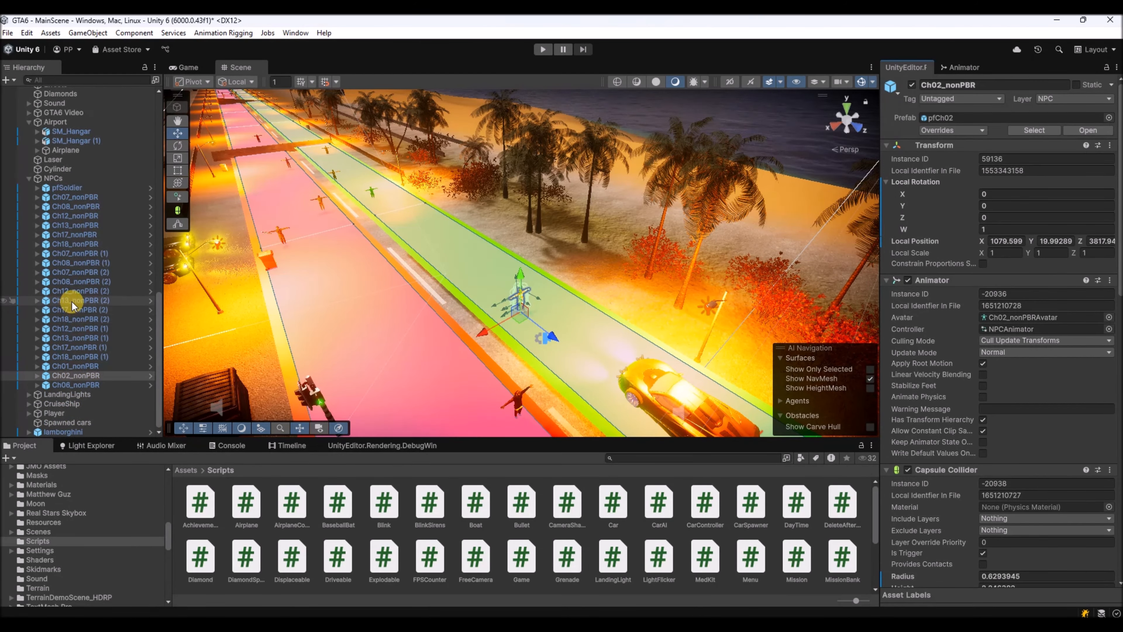
scroll(66, 288, "up", 12)
scroll(62, 266, "up", 2)
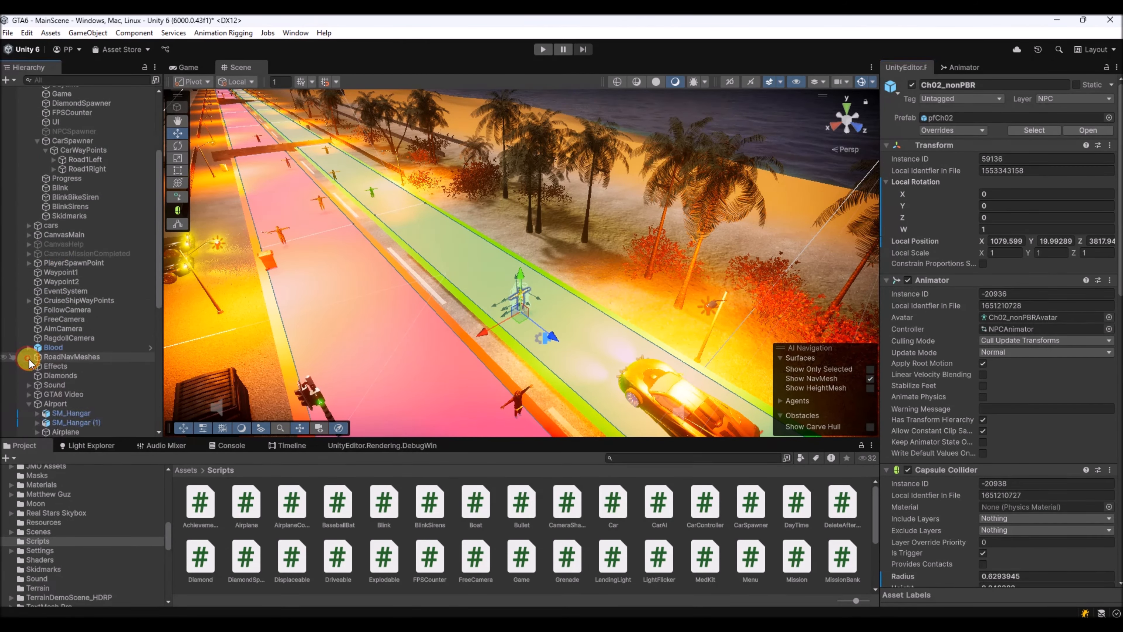
scroll(47, 275, "up", 6)
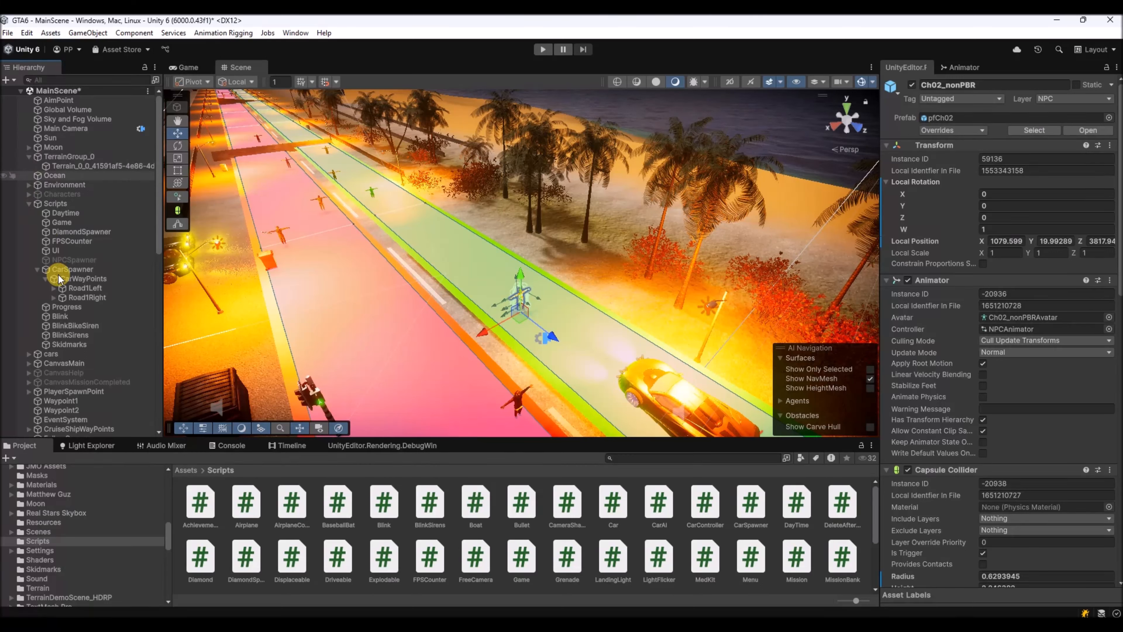
left_click(62, 401)
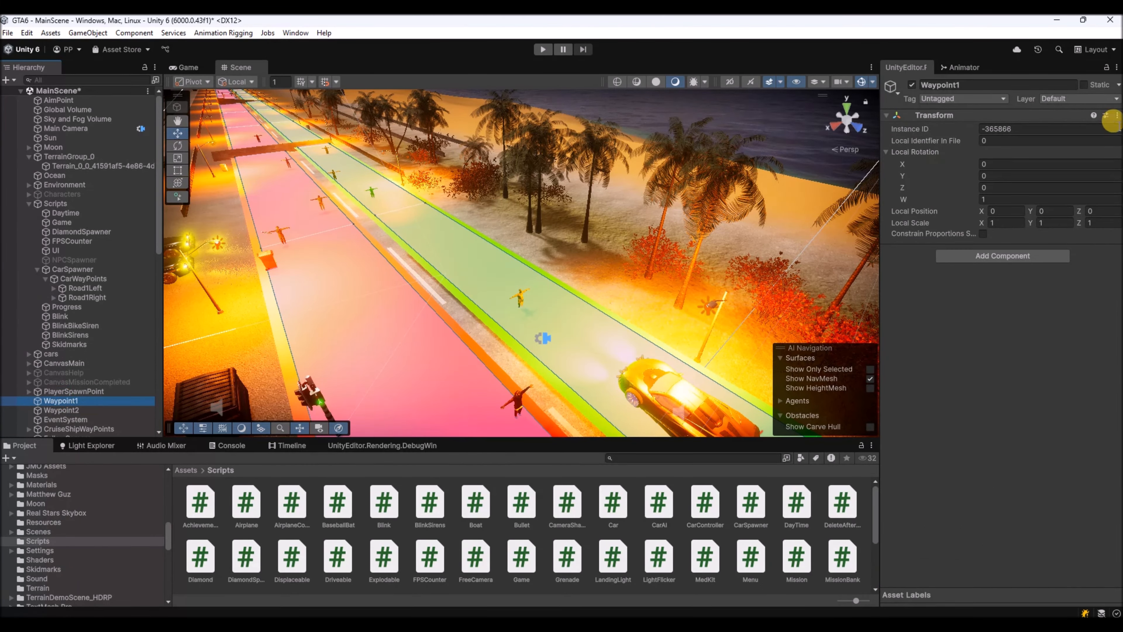
left_click(1116, 116)
left_click(1018, 226)
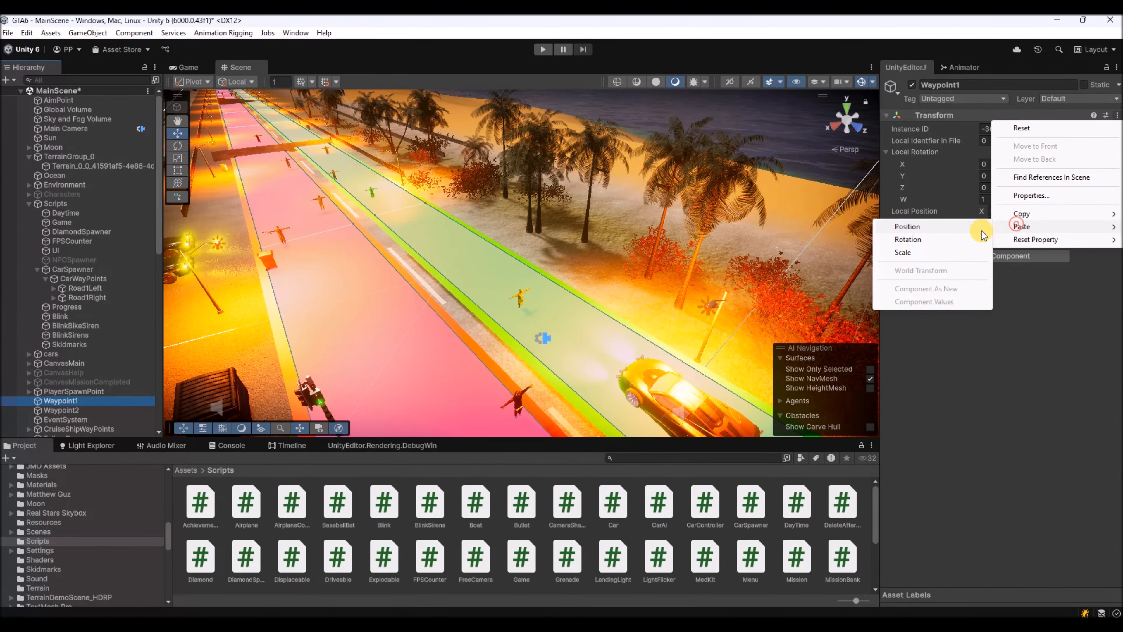
left_click(921, 231)
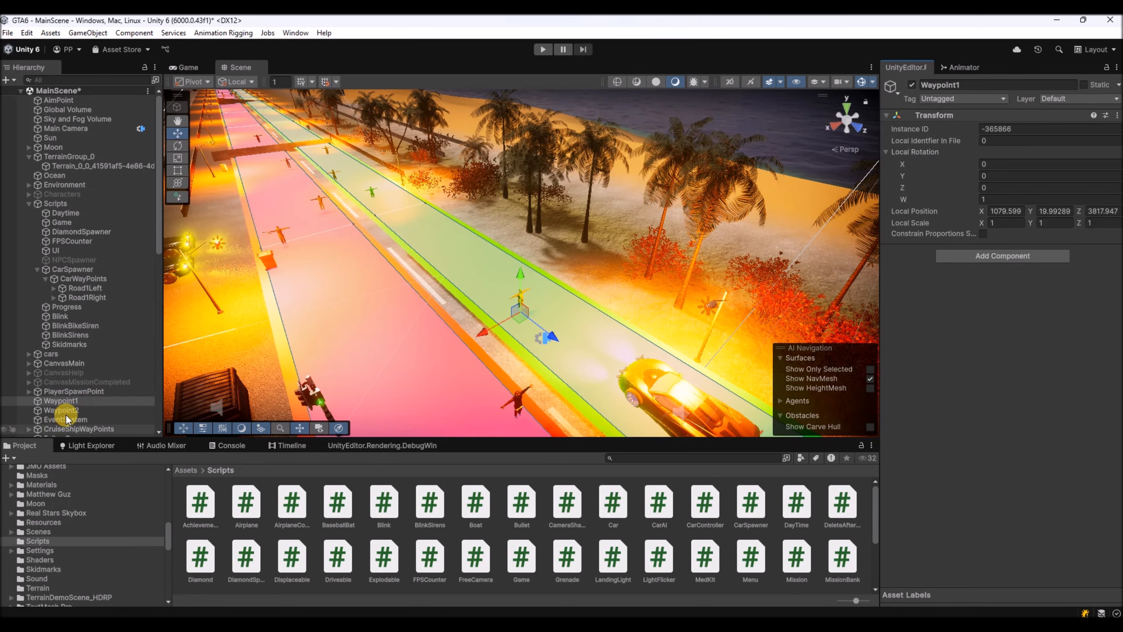
Assign Waypoint1 and Waypoint2 to Element 0 and Element 1 of the lamborghini's Car AI waypoints.
right_click_drag(328, 250, 392, 284)
key("w")
left_click(419, 285)
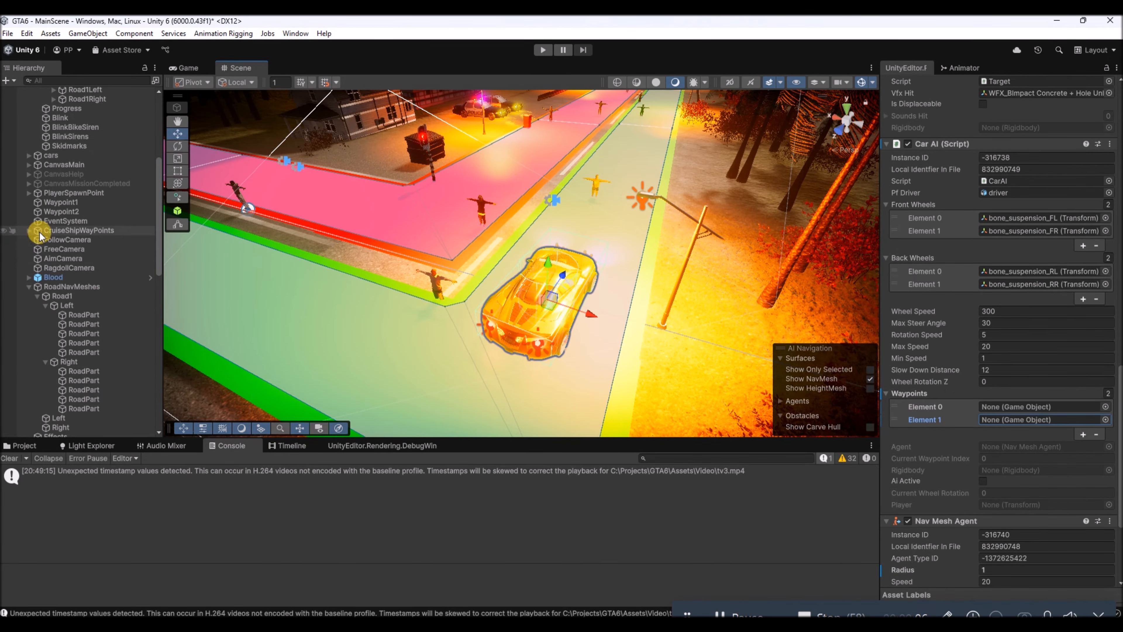
left_click_drag(1002, 409, 1012, 409)
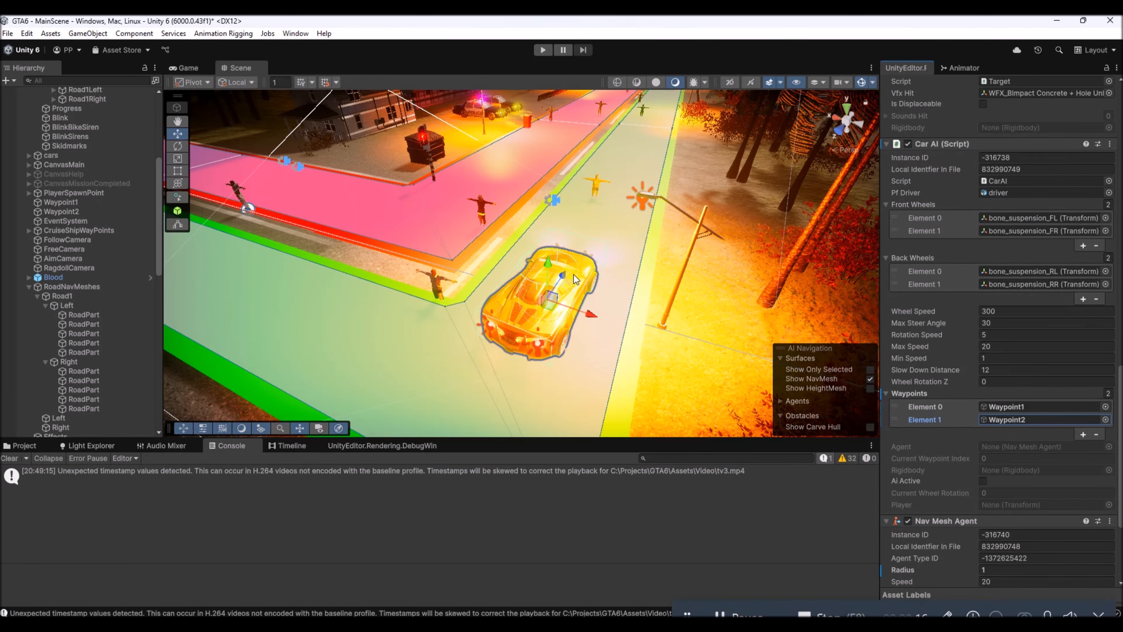
Run the scene and enable Ai Active in the lamborghini's Car AI script.
left_click_drag(640, 288, 523, 302, "alt")
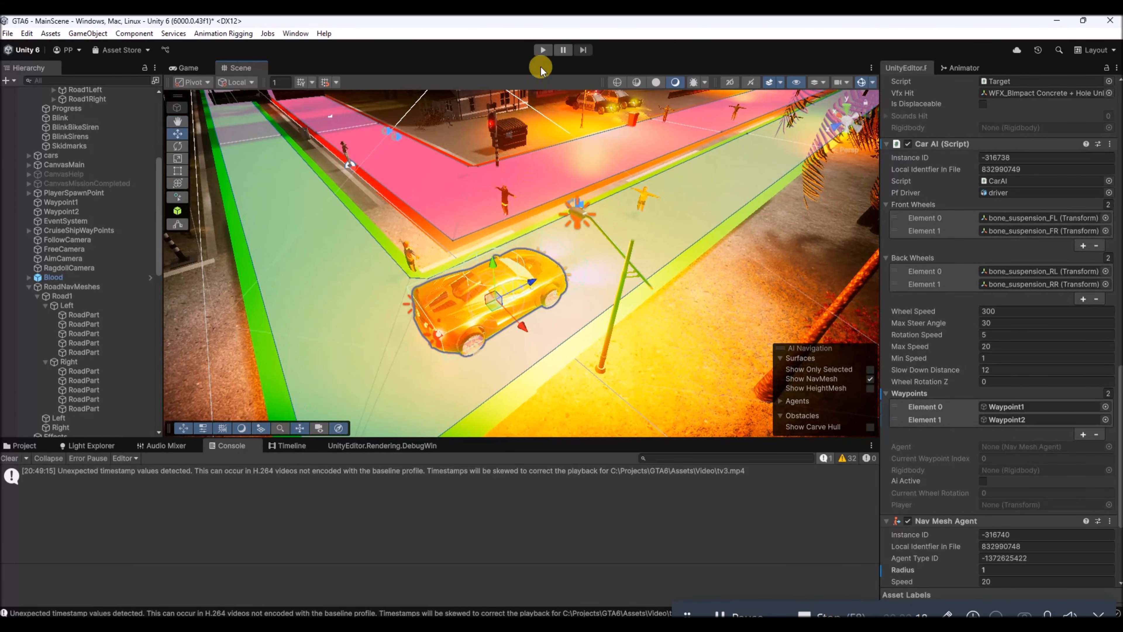
left_click(542, 51)
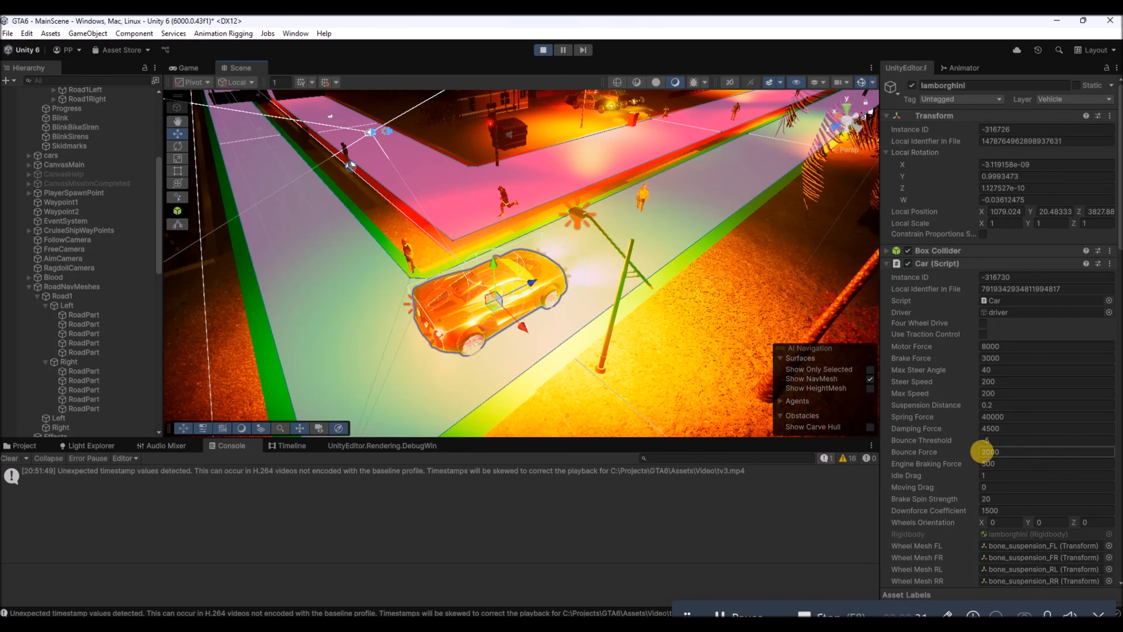
scroll(978, 278, "down", 10)
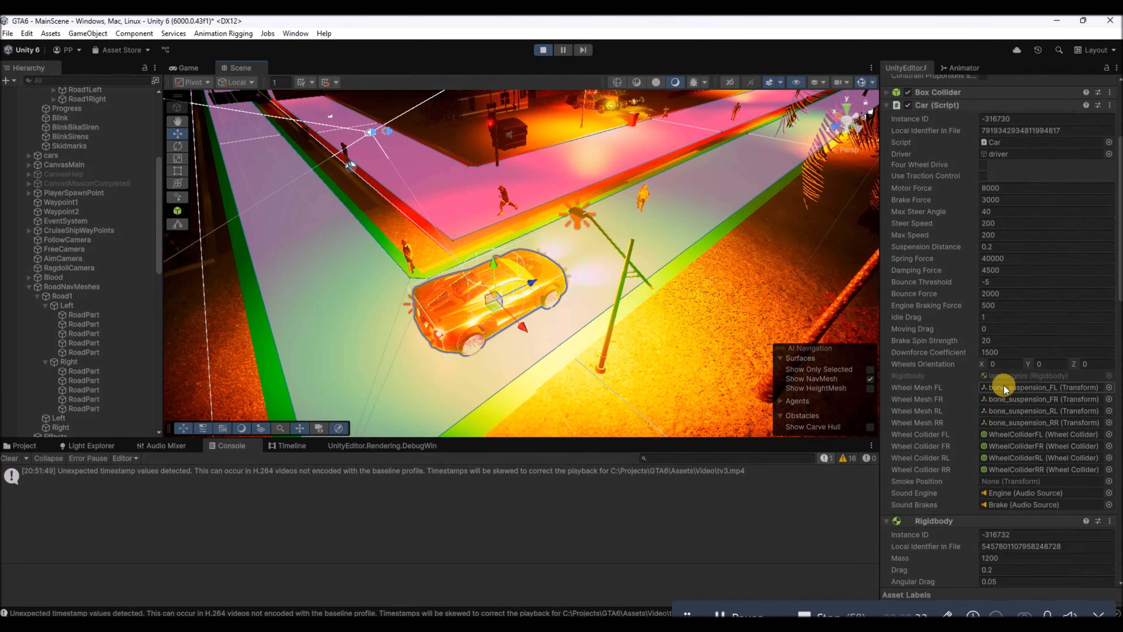
scroll(989, 386, "down", 3)
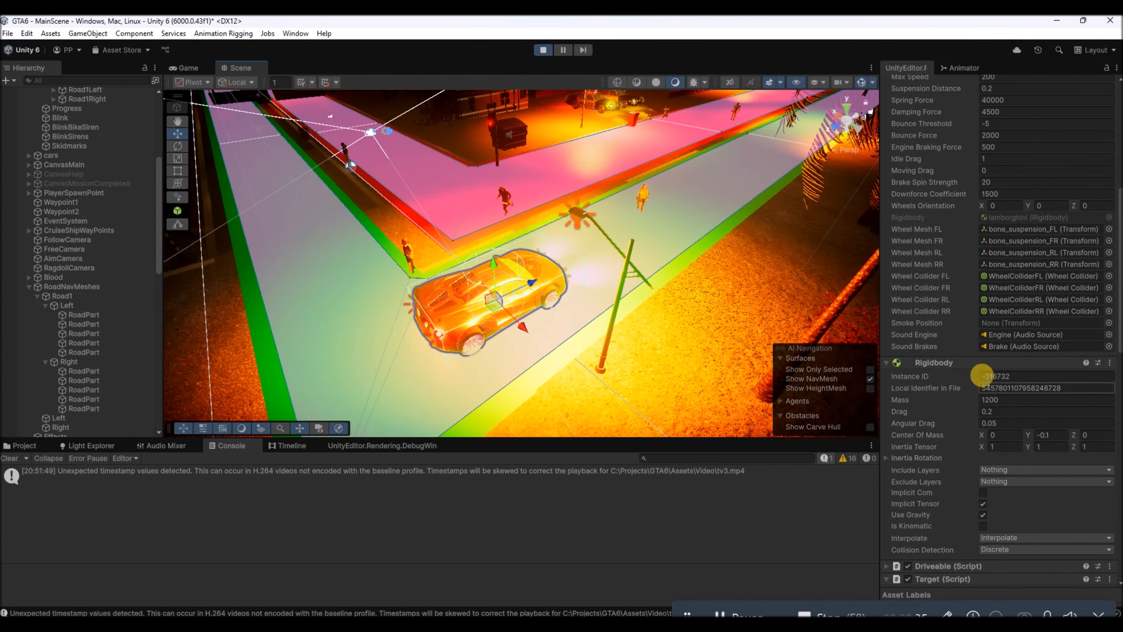
scroll(981, 375, "up", 13)
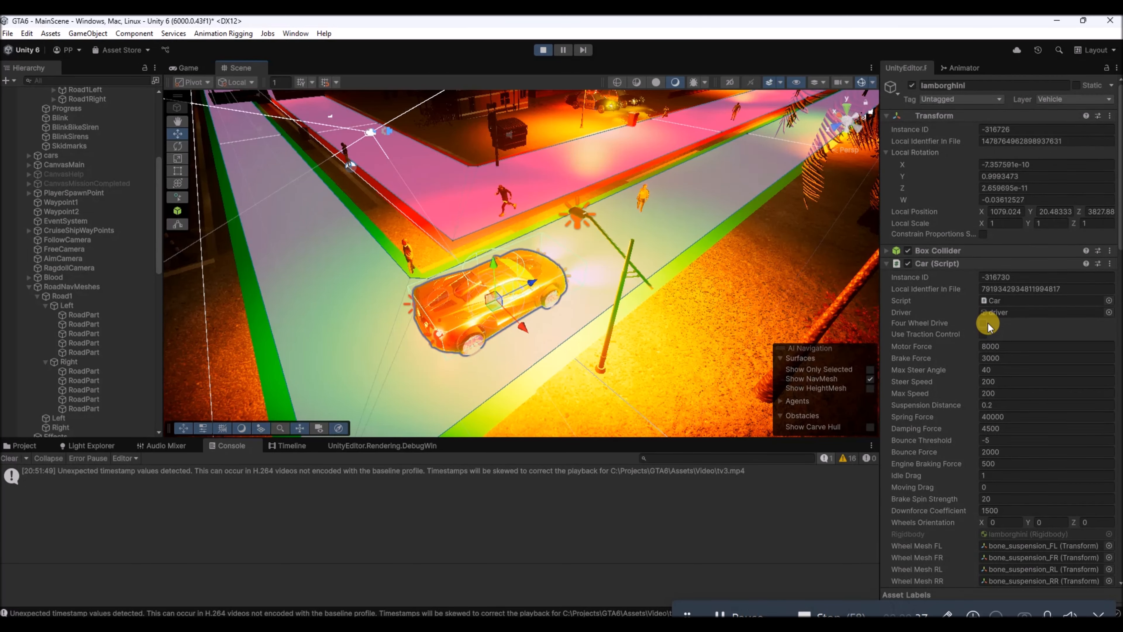
scroll(972, 329, "down", 14)
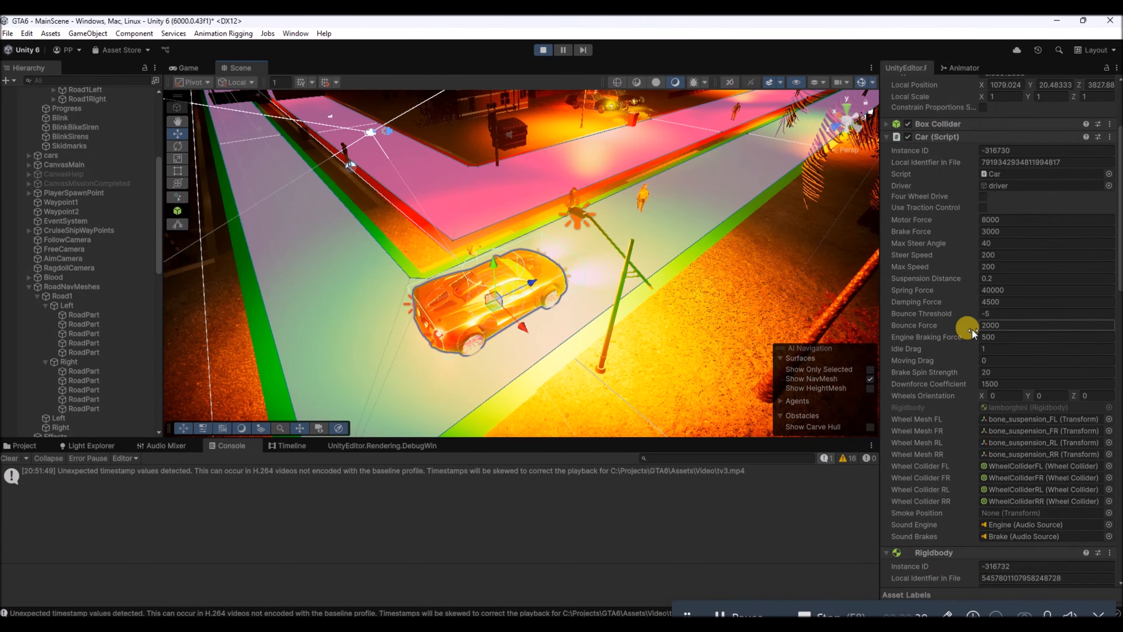
scroll(965, 331, "down", 12)
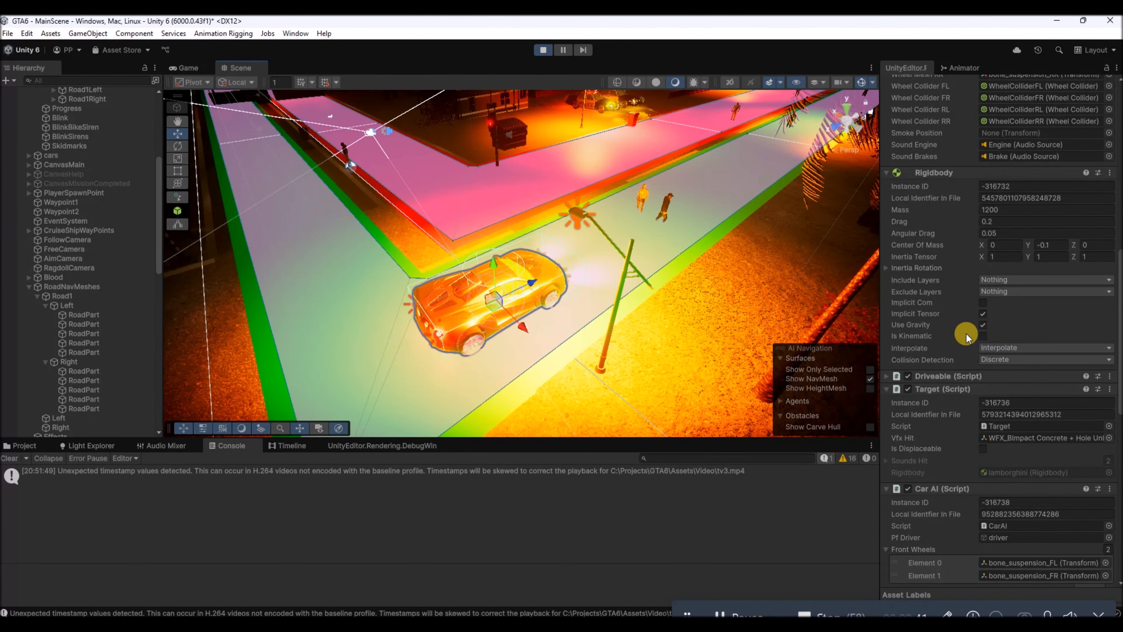
scroll(960, 390, "down", 6)
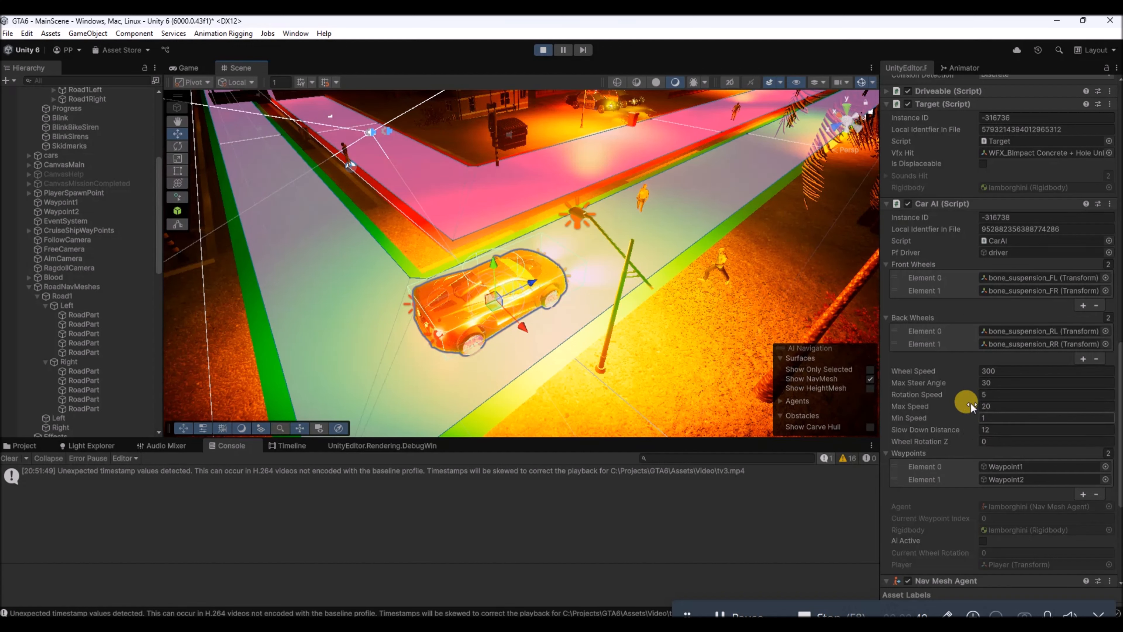
scroll(996, 432, "down", 2)
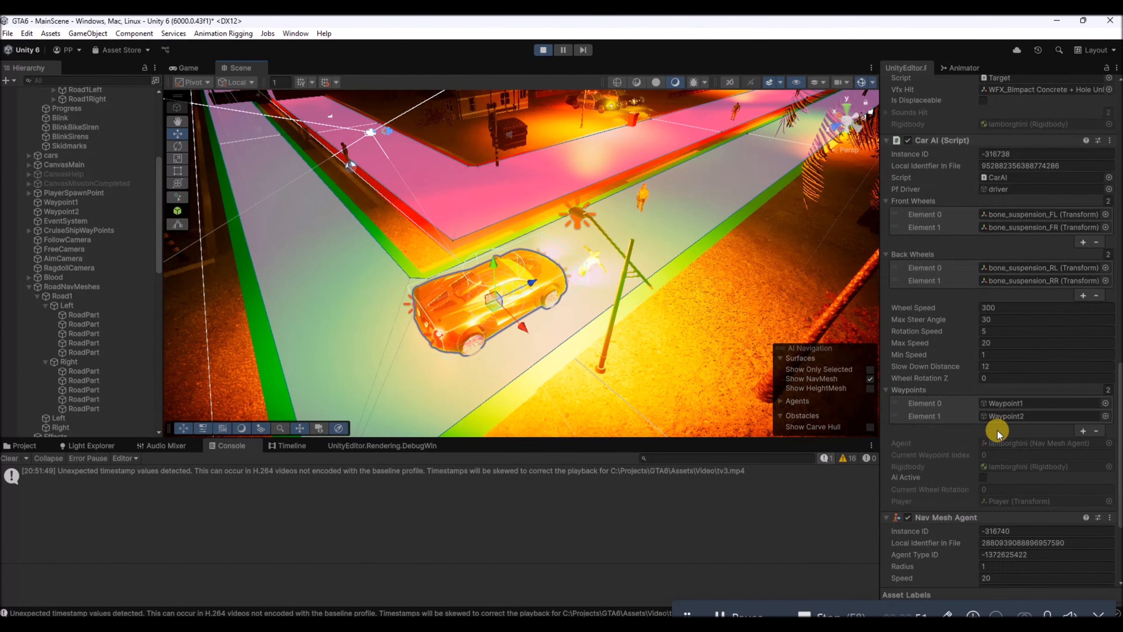
left_click(982, 478)
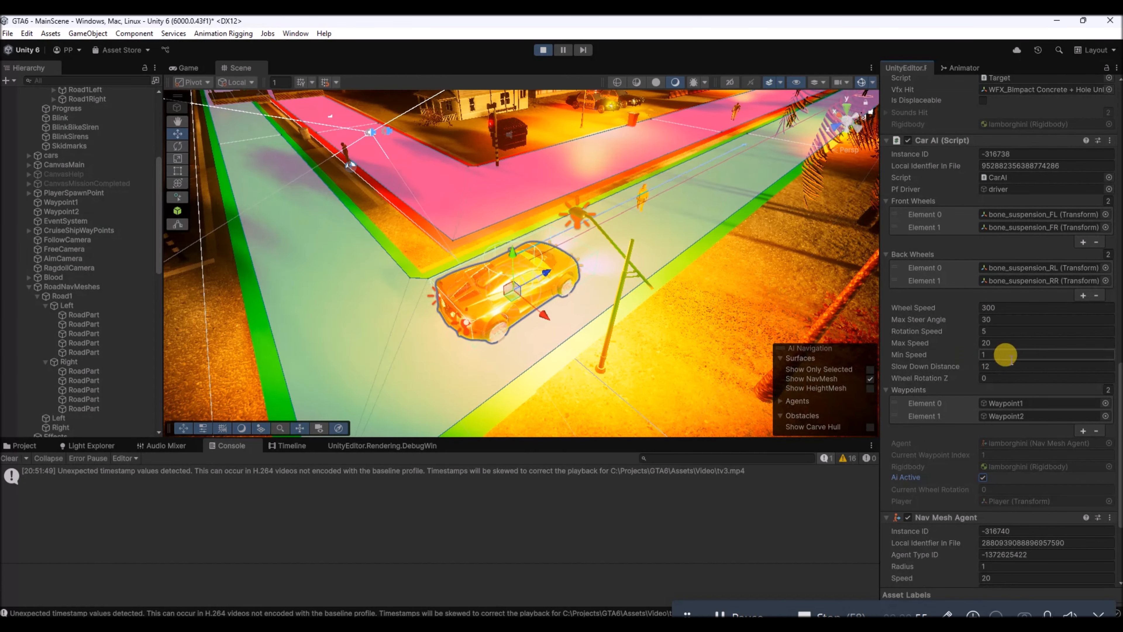
Enable Is Kinematic on the lamborghini's Rigidbody and follow the car along the road in the scene.
scroll(1118, 265, "up", 3)
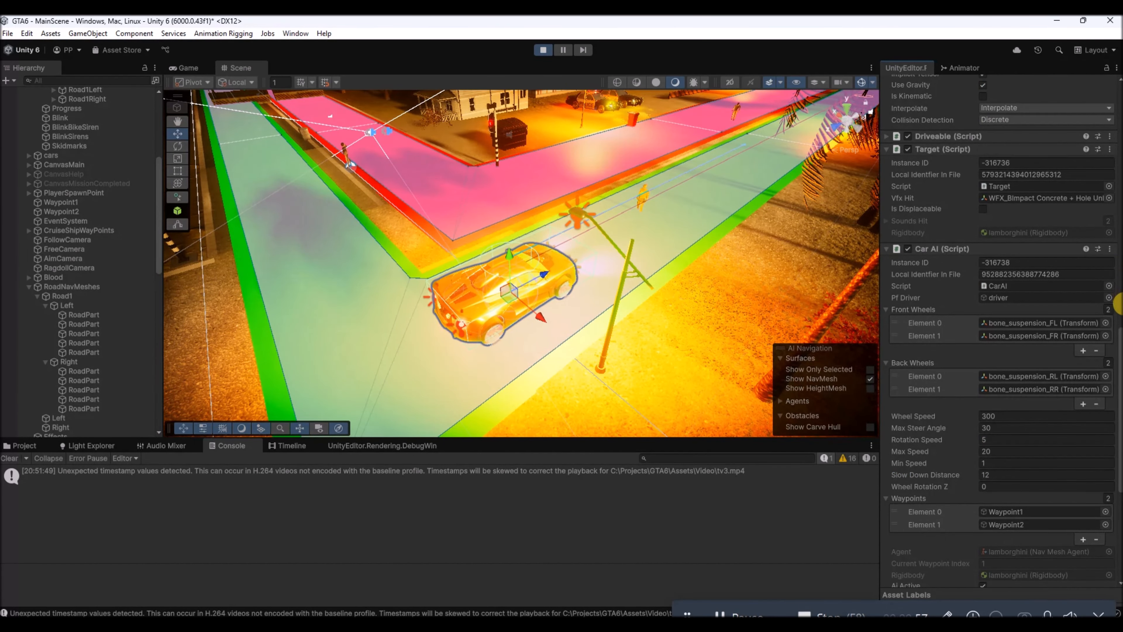
left_click_drag(1119, 265, 1119, 219)
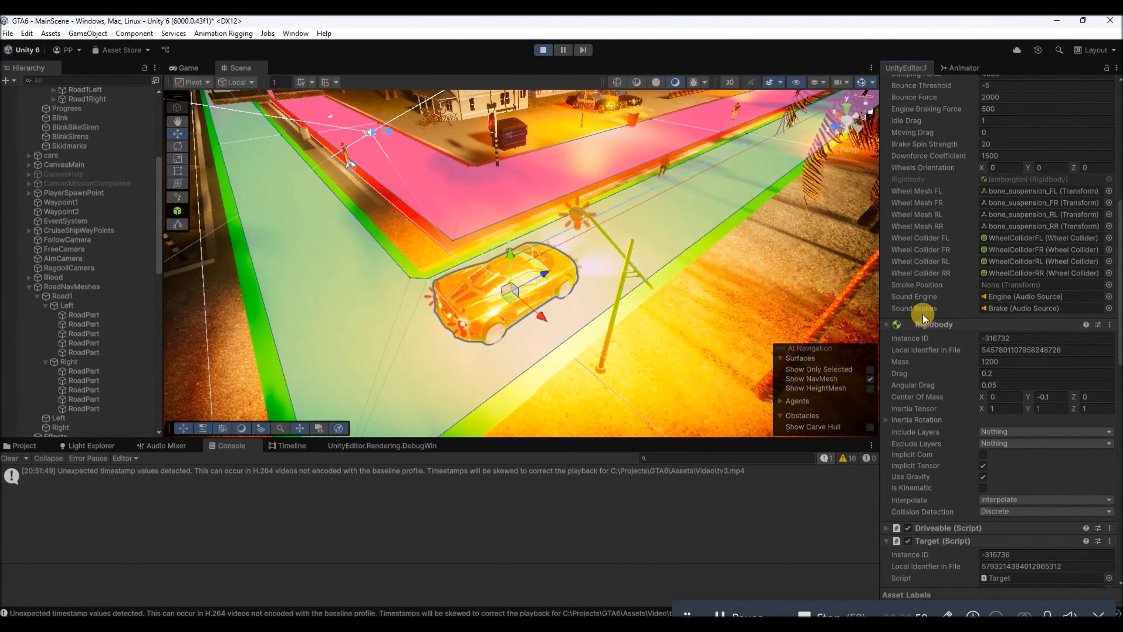
left_click(985, 489)
right_click_drag(672, 312, 939, 231)
key("w")
key("w")
Try a Max Speed of 2 in the Car AI script while viewing the car, and return it to 20.
scroll(897, 379, "down", 15)
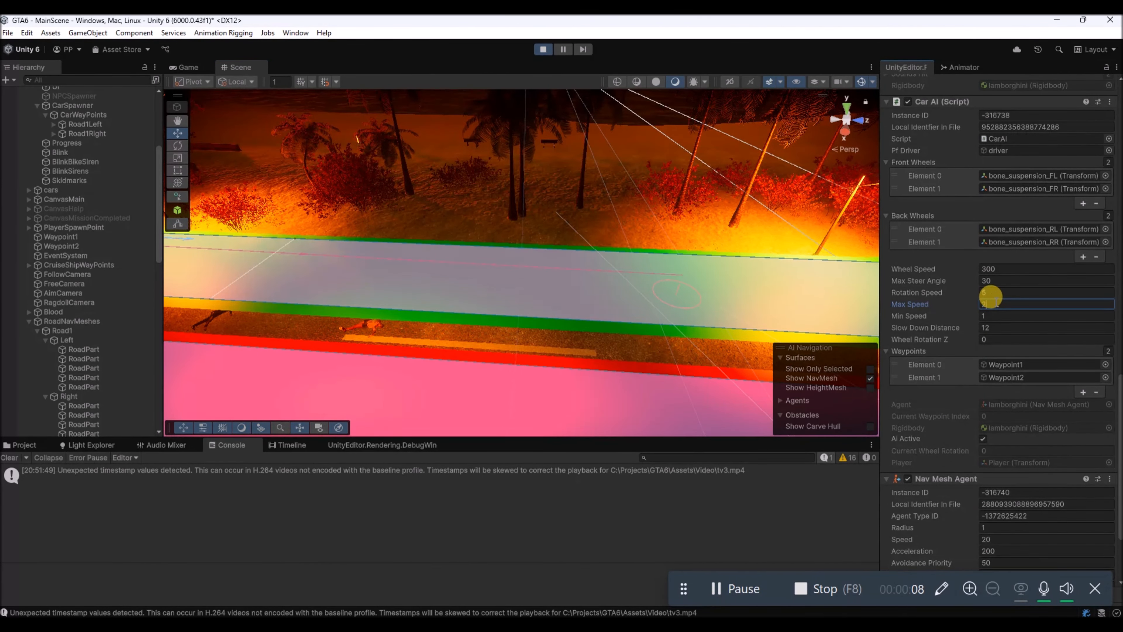
right_click_drag(484, 260, 838, 319)
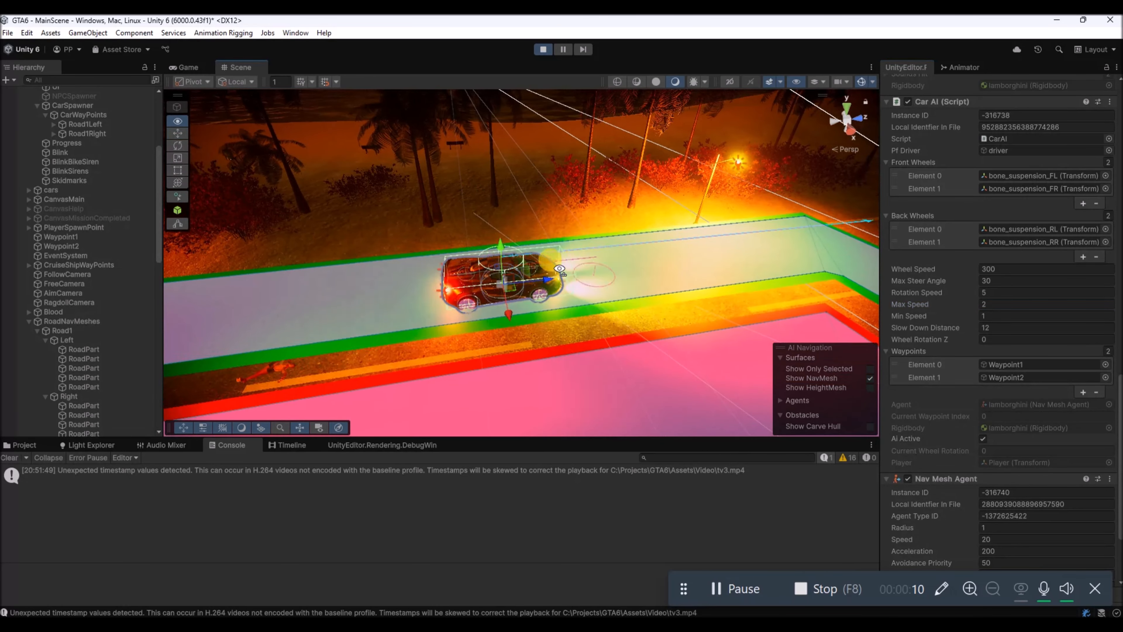
left_click(991, 304)
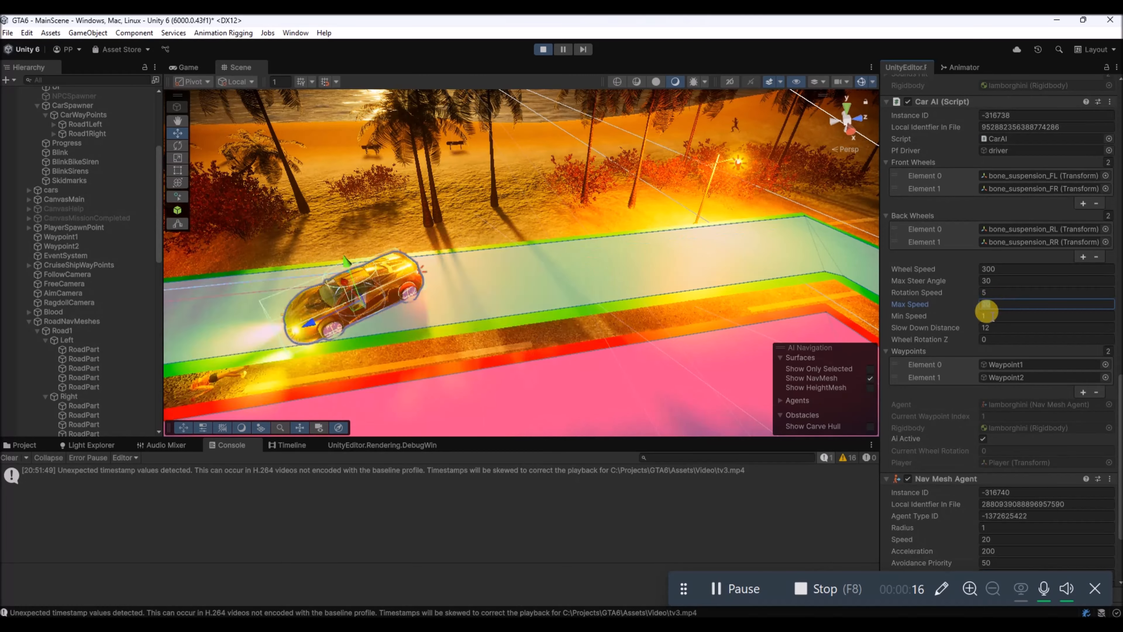
Set the lamborghini's Nav Mesh Agent Speed to 2 and watch the car up close as it drives.
scroll(1006, 411, "down", 4)
left_click(999, 424)
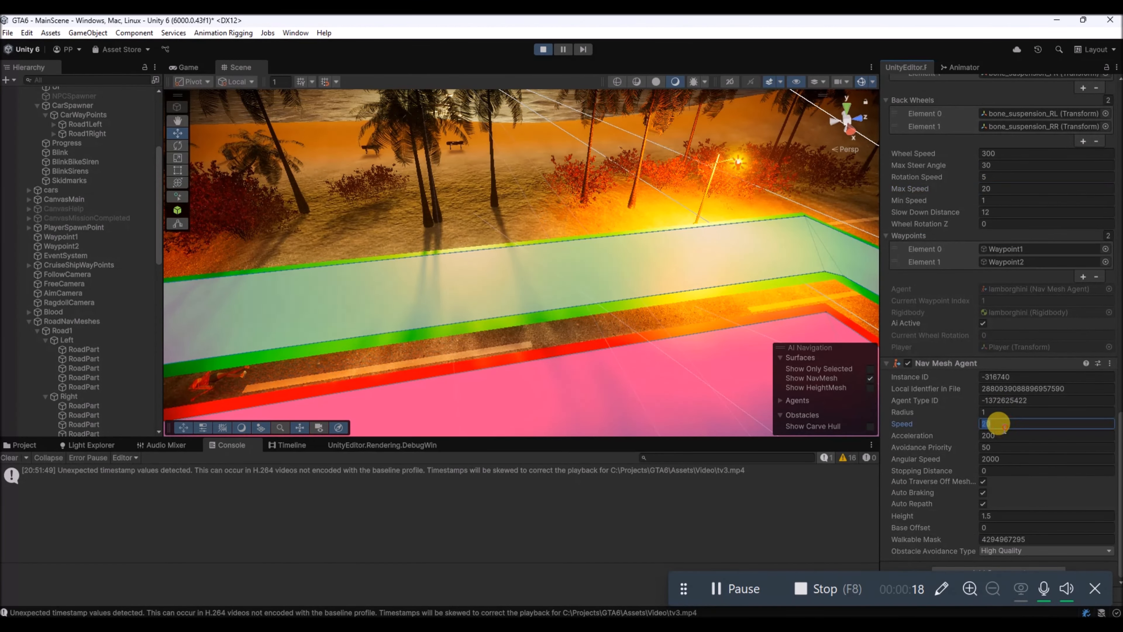
type("2")
right_click_drag(677, 351, 460, 325)
key("w")
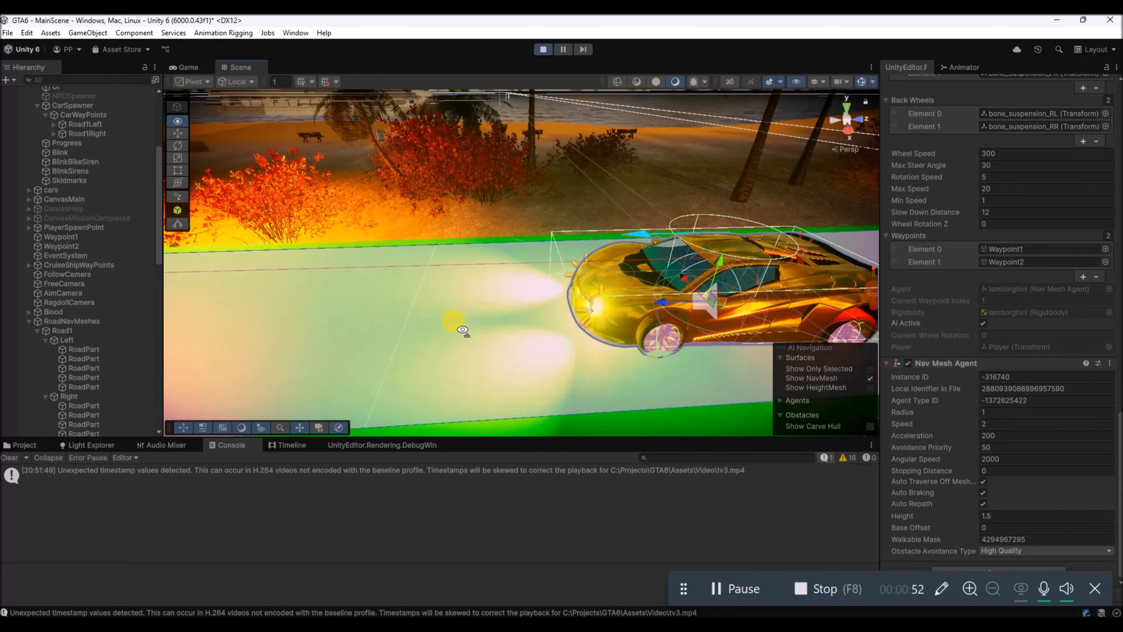
Follow the driving lamborghini up close along the road and stop play mode.
right_click_drag(597, 318, 573, 322)
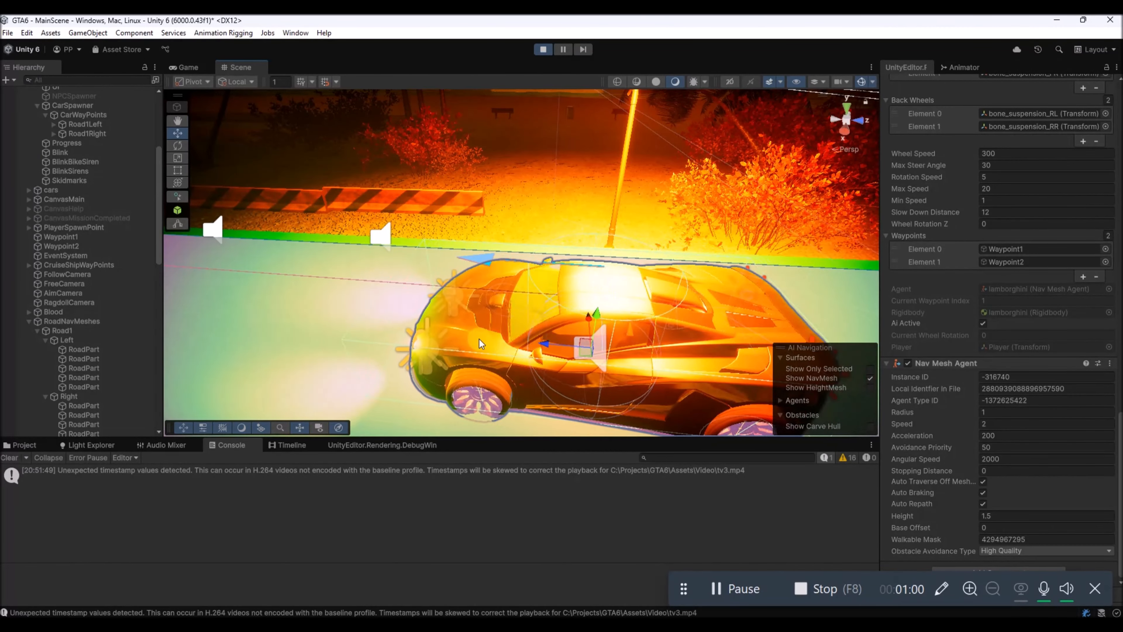
key("a")
right_click_drag(479, 339, 429, 341)
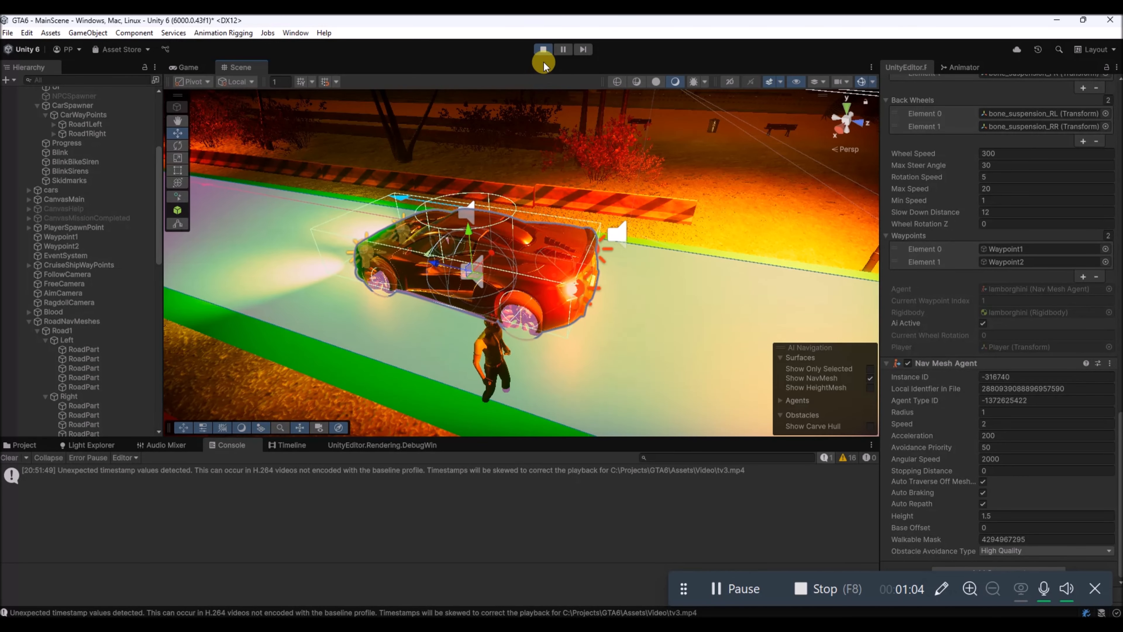
left_click(544, 49)
Switch to Visual Studio and delete the return statement before the agent velocity check in CarAI's Update method.
left_click(649, 628)
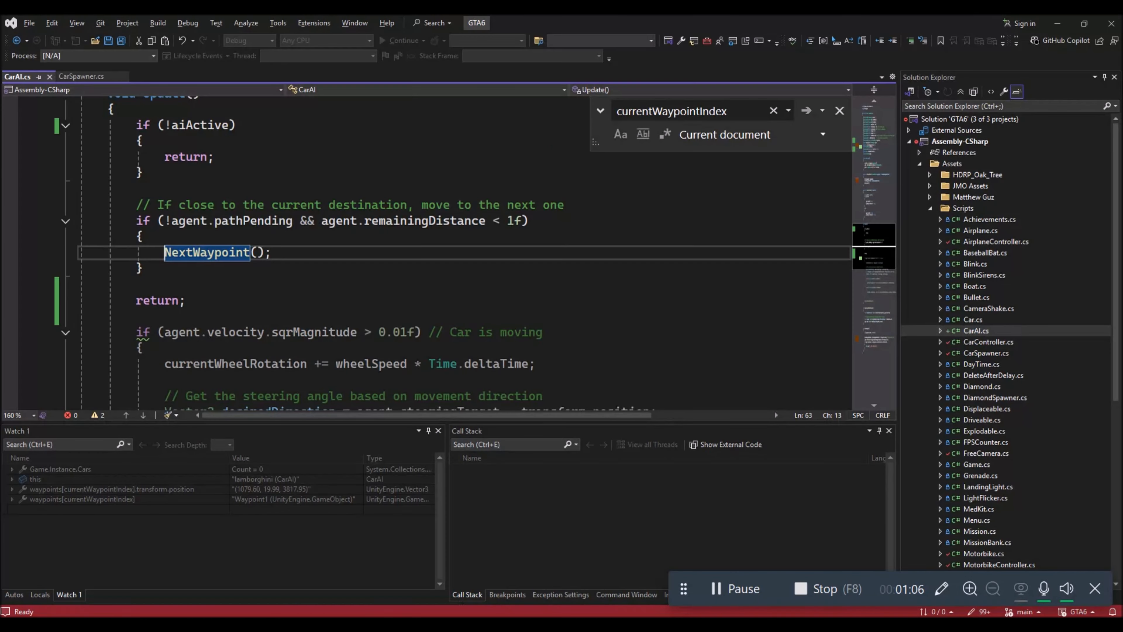
left_click(221, 302)
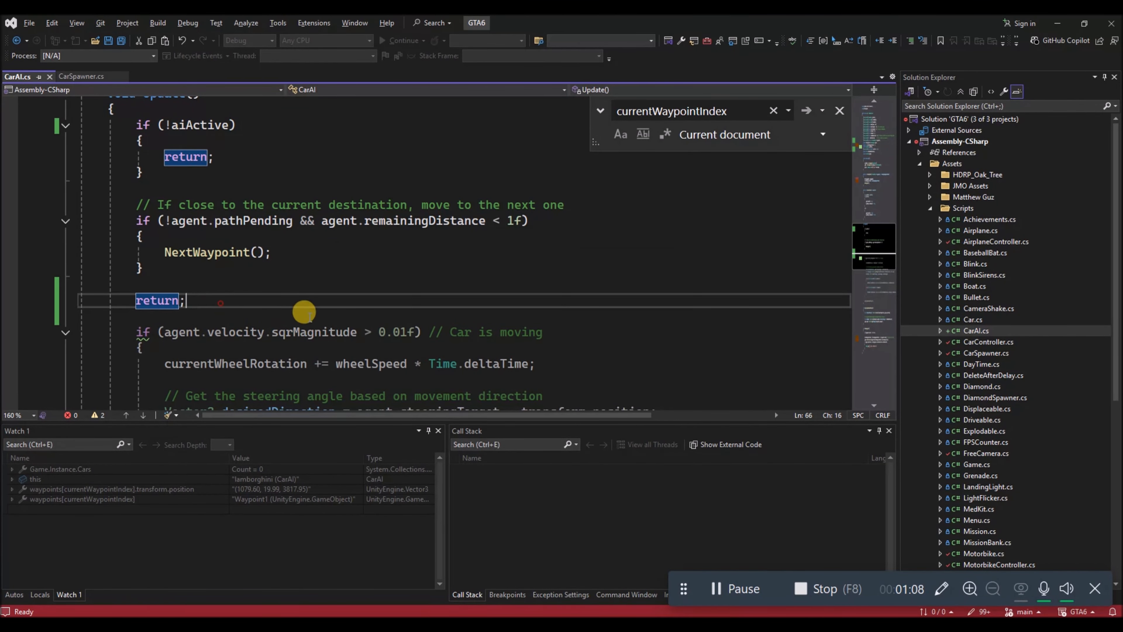
key("Home")
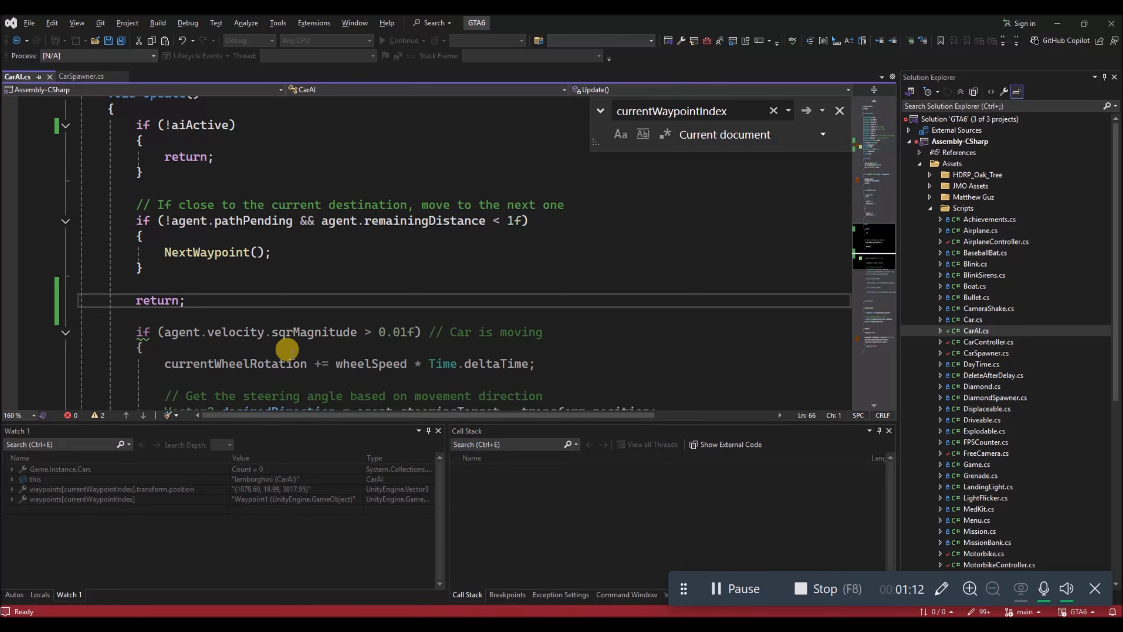
key("shift+Down")
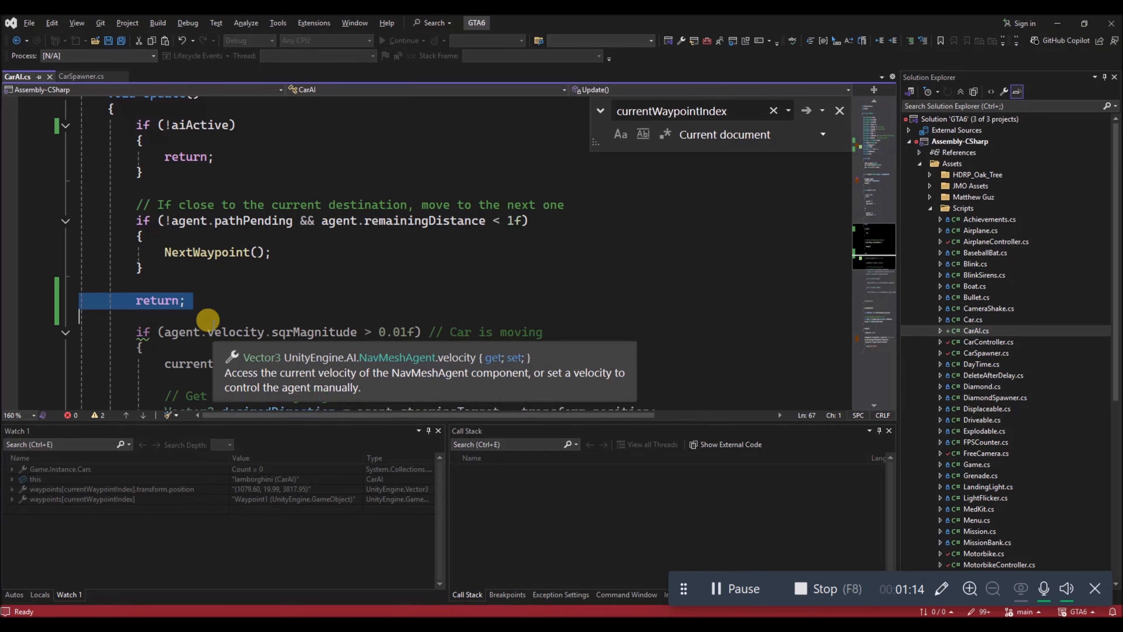
key("Delete")
key("Delete")
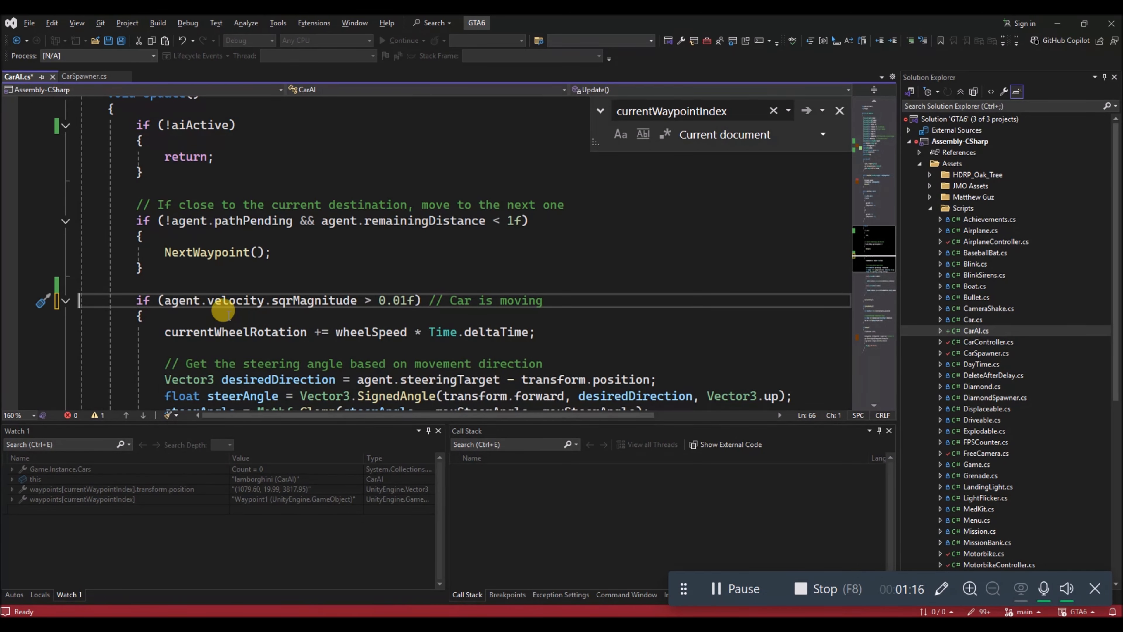
Review the wheel rotation code in Update together with the frontWheels, backWheels and wheelSpeed fields of CarAI.cs.
scroll(190, 298, "down", 3)
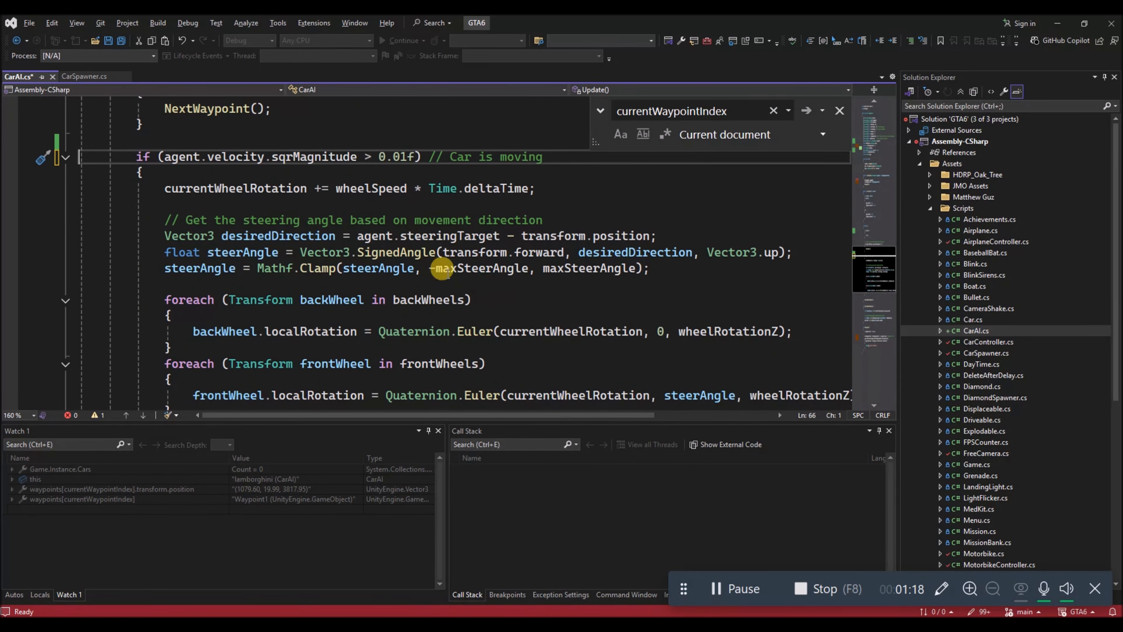
left_click_drag(894, 257, 921, 256)
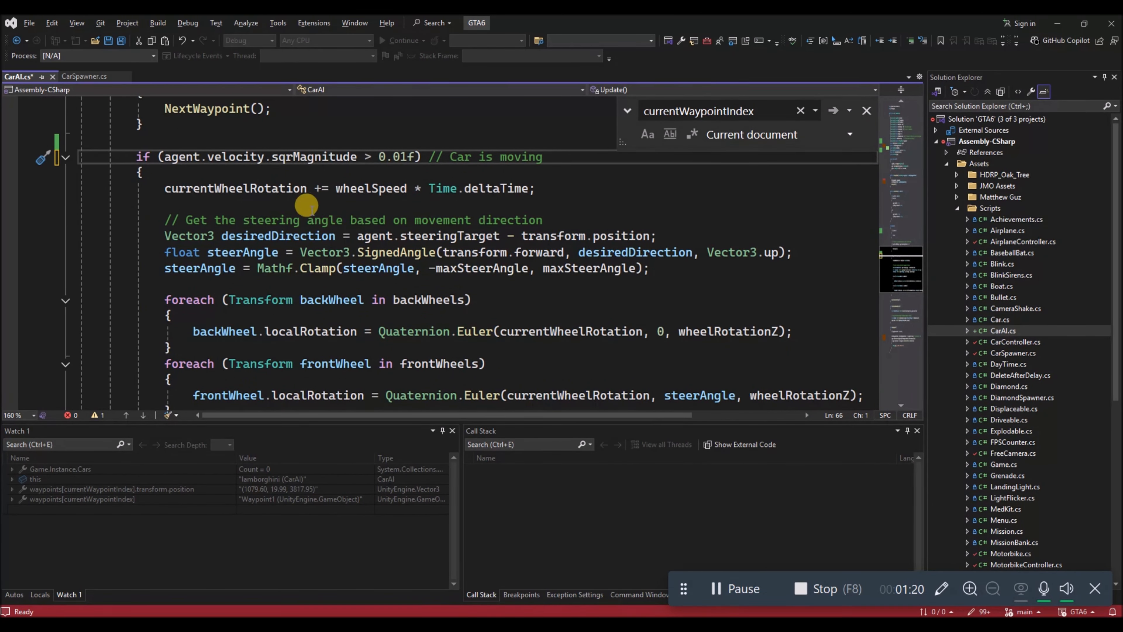
scroll(309, 208, "up", 1)
left_click(279, 231)
scroll(421, 274, "up", 12)
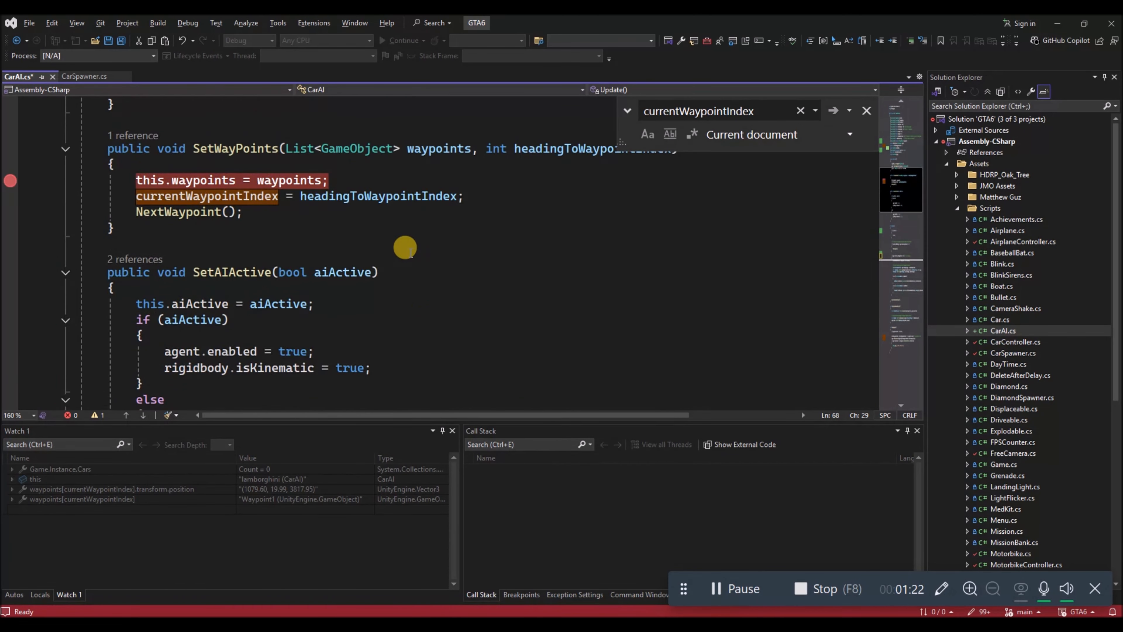
scroll(409, 250, "up", 10)
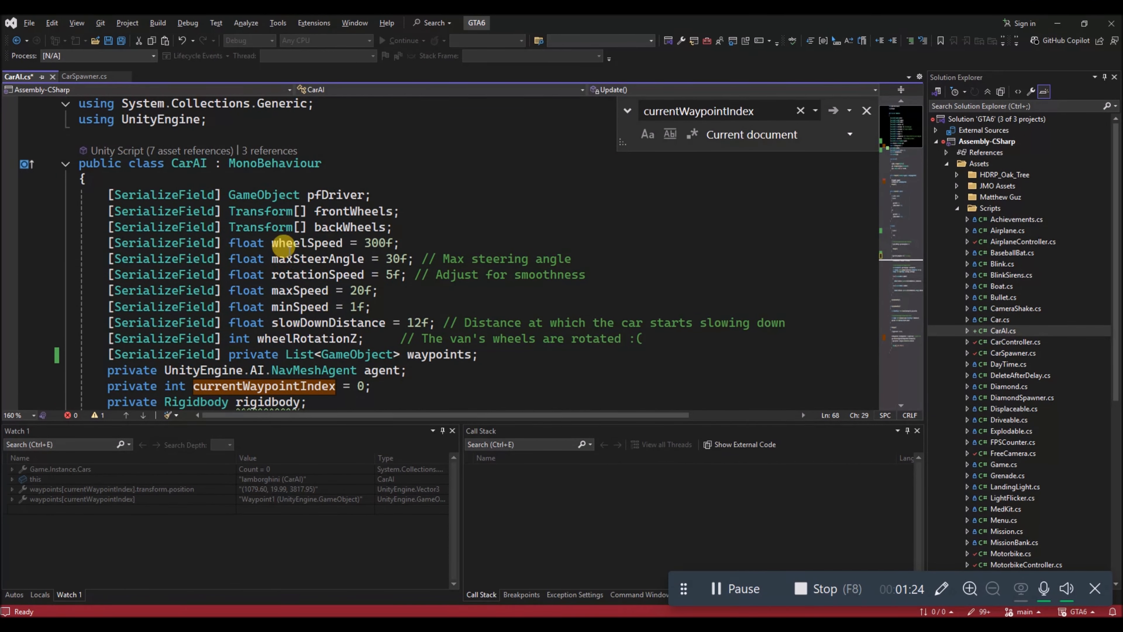
left_click_drag(243, 212, 391, 221)
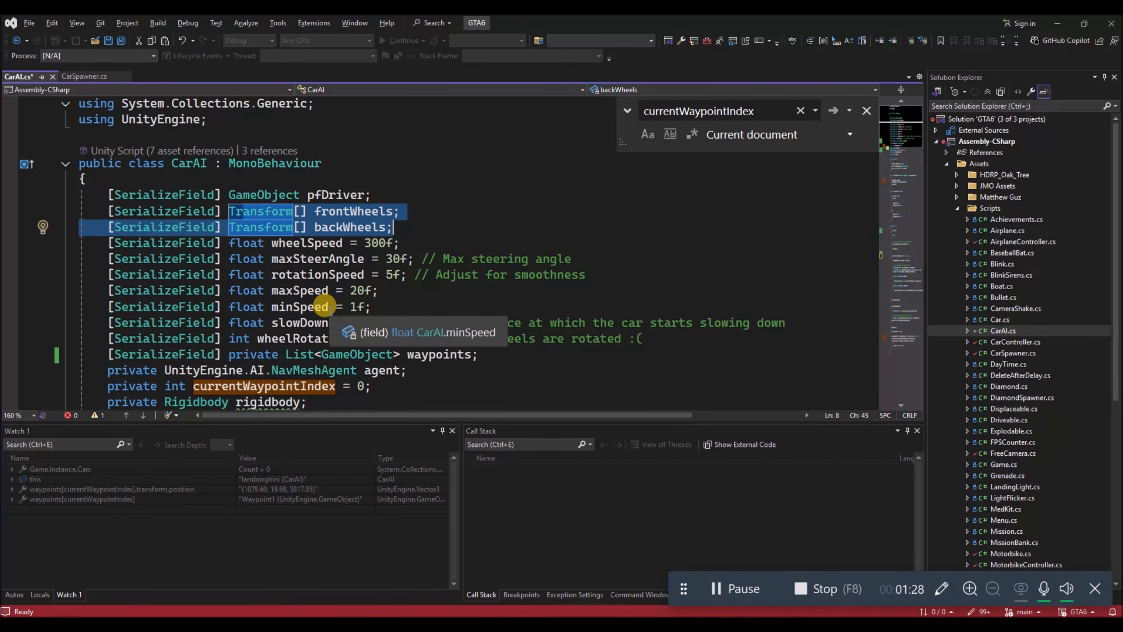
left_click(272, 243)
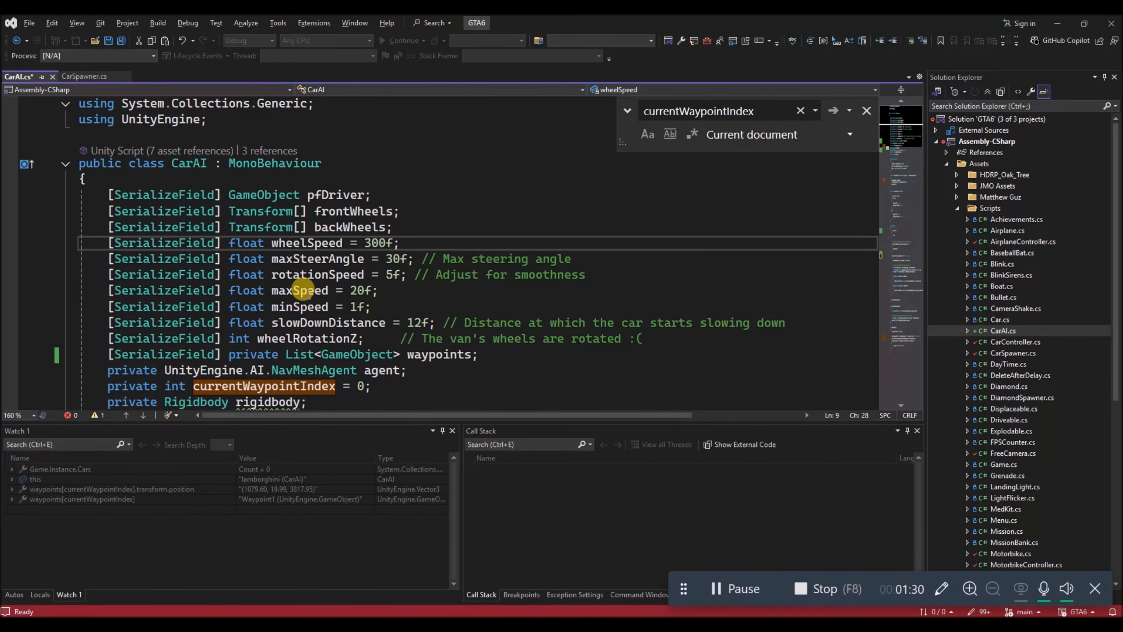
scroll(325, 300, "down", 20)
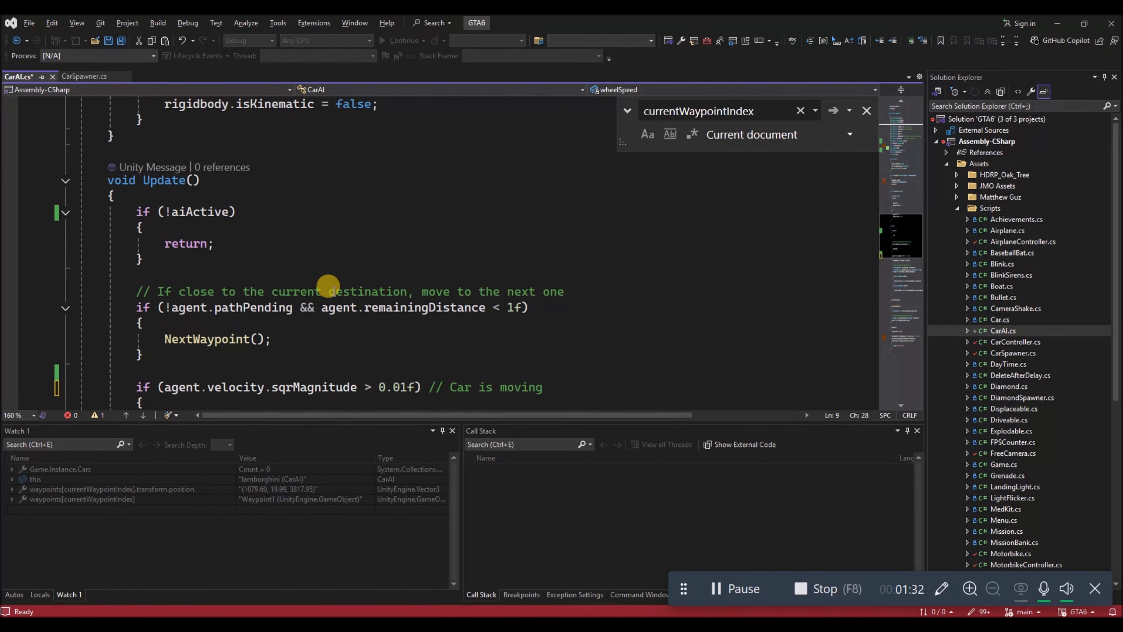
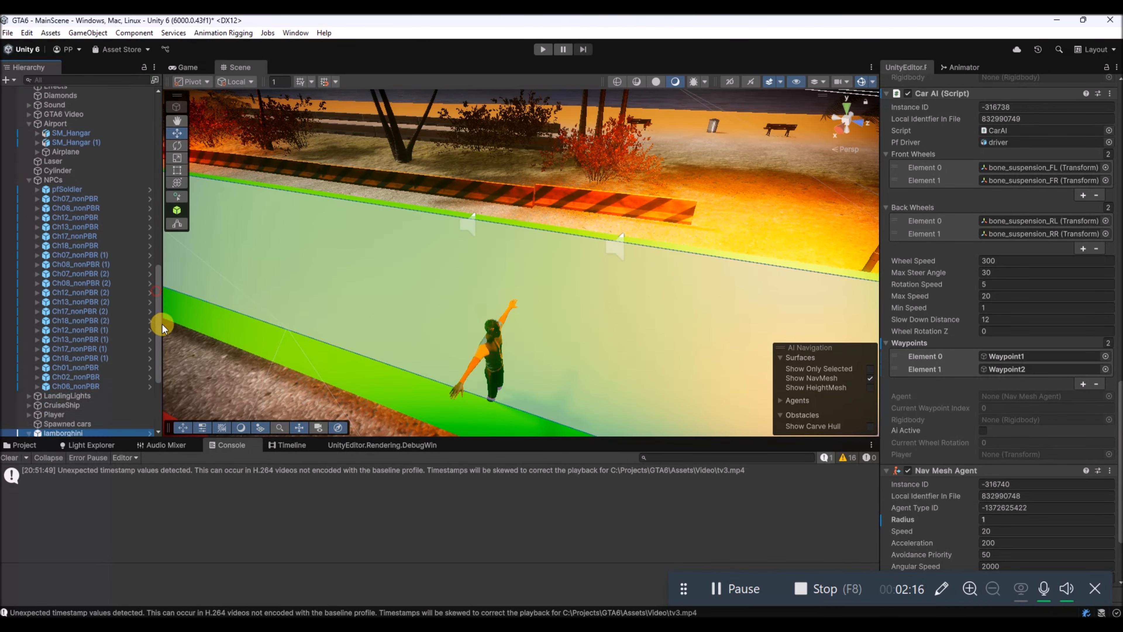
Switch to Unity, try rotating the lamborghini's car_wheel_BL about its axle and its vertical axis, and undo both rotations.
left_click(60, 290)
double_click(61, 292)
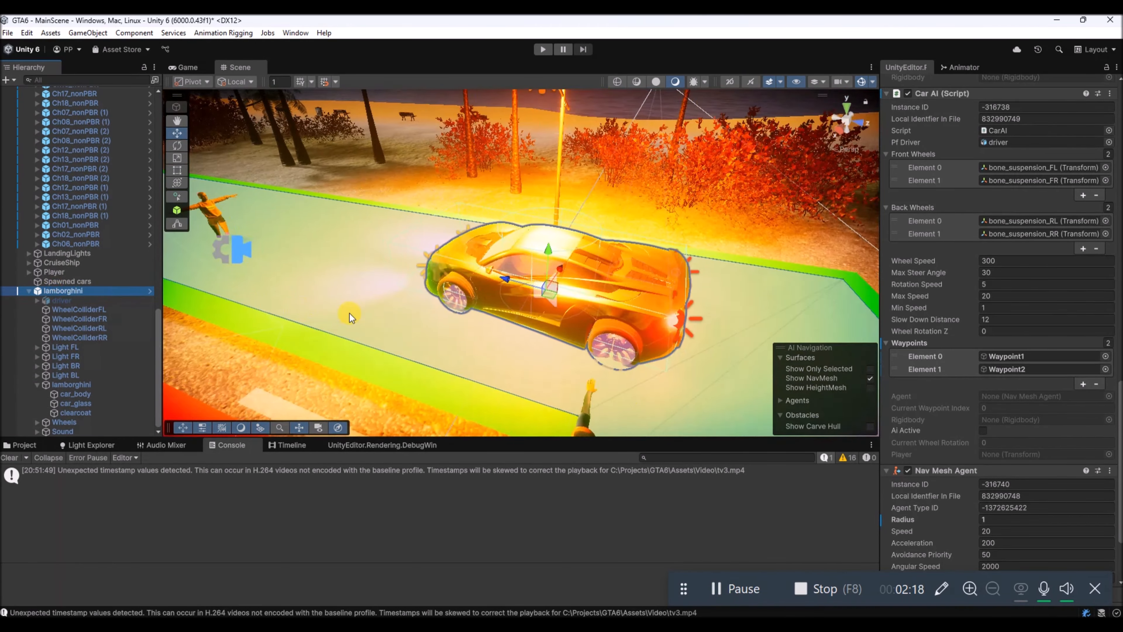
key("w")
right_click_drag(478, 261, 575, 257)
left_click(579, 257)
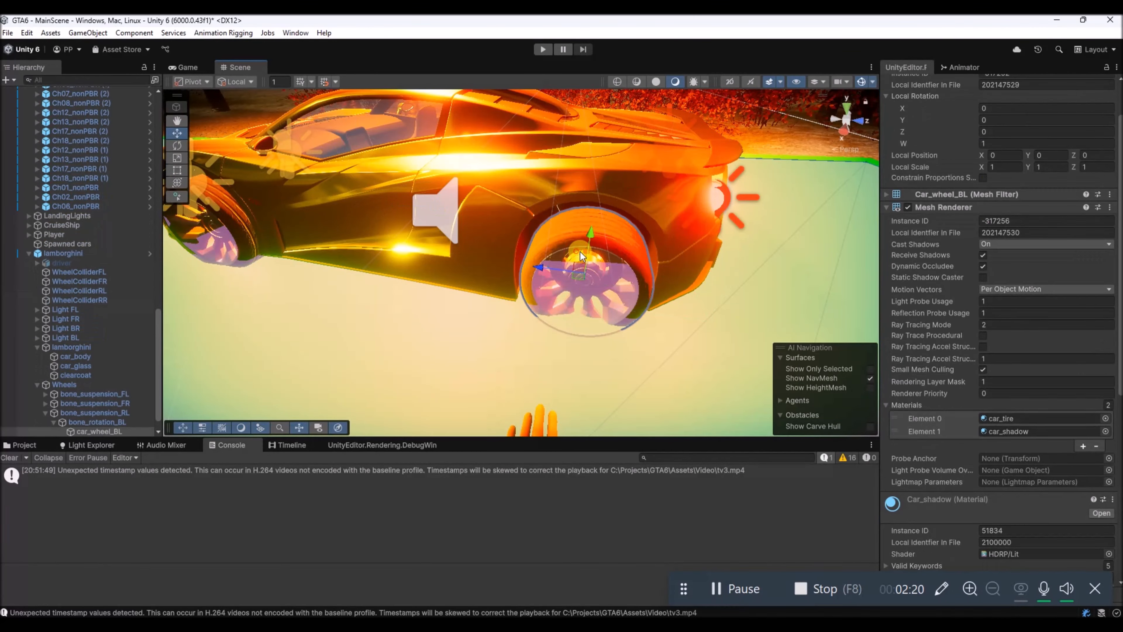
left_click(177, 145)
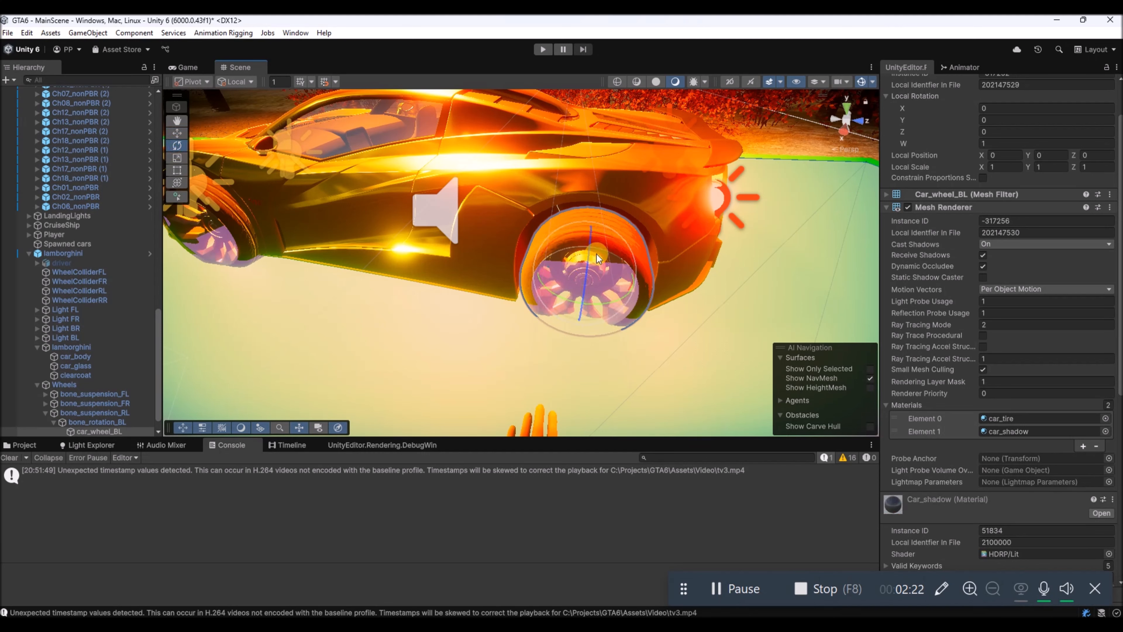
left_click_drag(581, 230, 496, 254)
key("ctrl+z")
scroll(1016, 138, "up", 3)
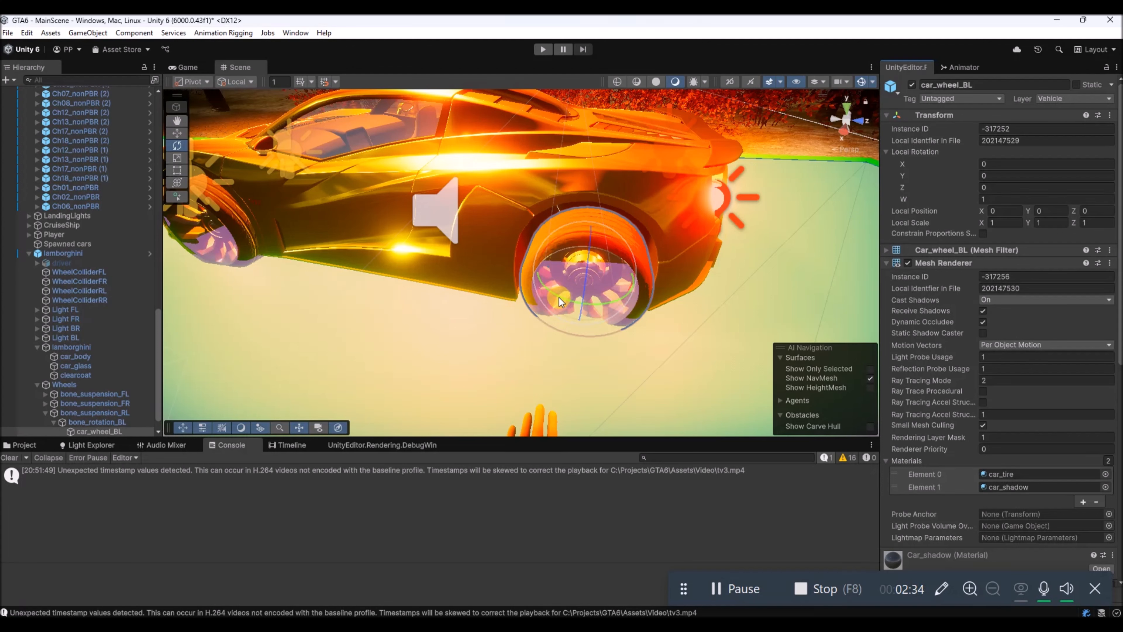
mouse_move(560, 298)
left_mouse_down()
mouse_move(595, 307)
mouse_move(537, 293)
mouse_move(600, 310)
mouse_move(559, 307)
left_mouse_up()
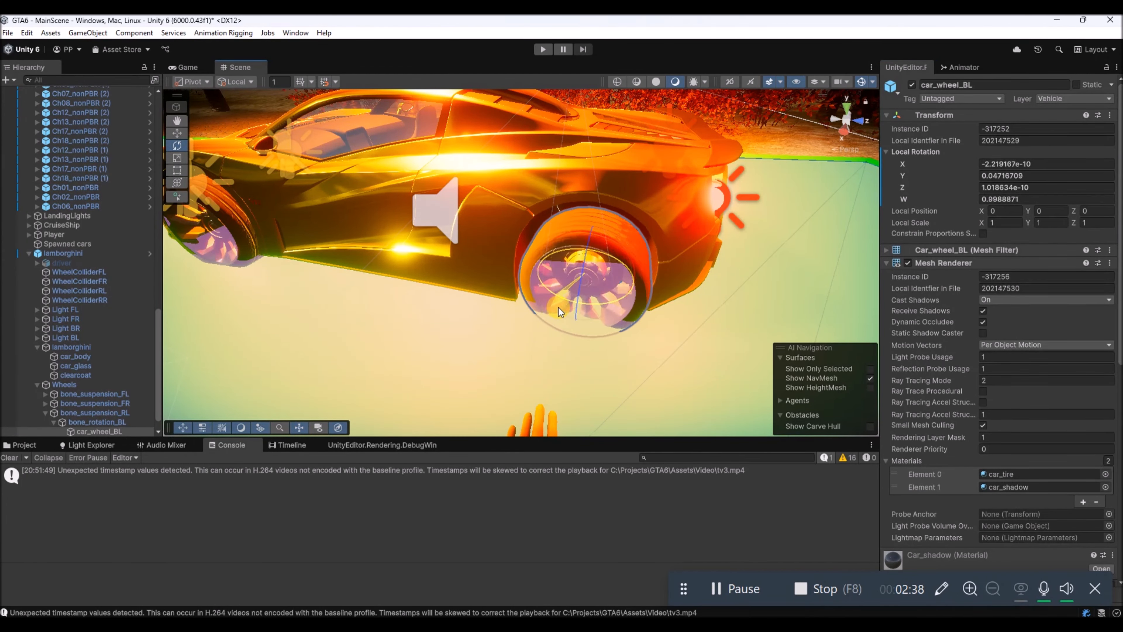
key("ctrl+z")
Return to Visual Studio and examine how steerAngle sets the front wheels' localRotation in CarAI.cs.
key("alt+Tab")
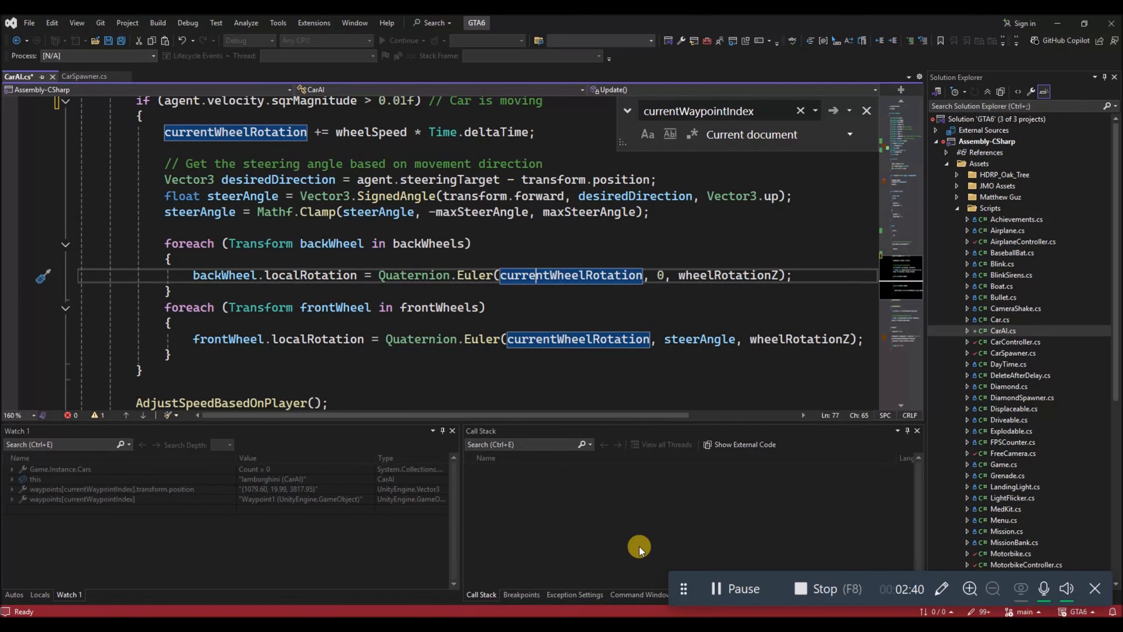
left_click(678, 339)
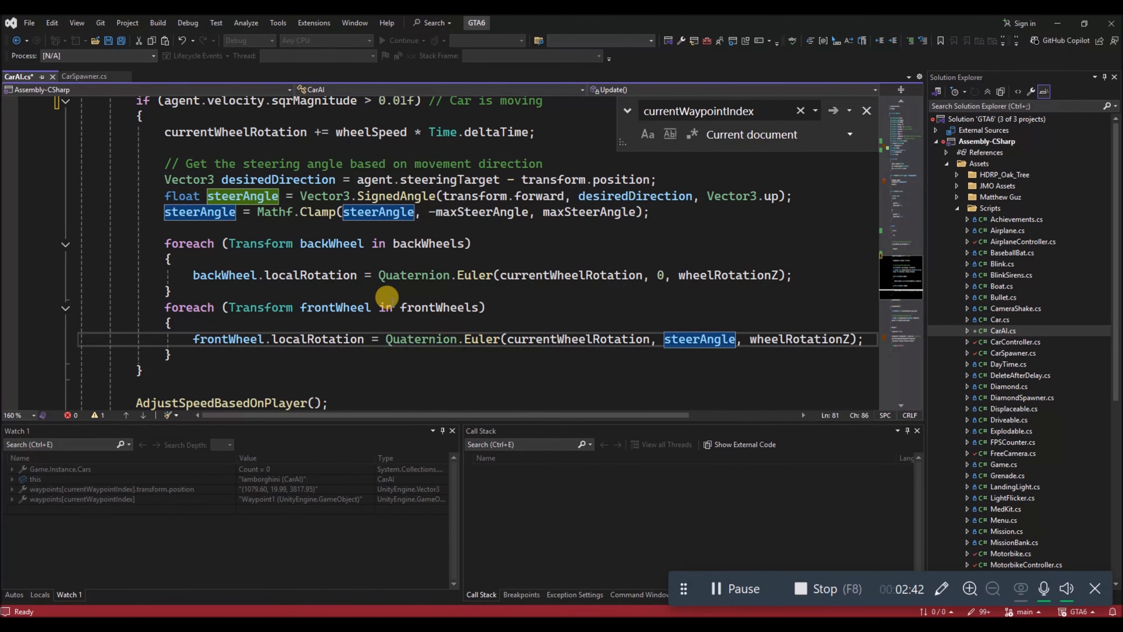
double_click(695, 341)
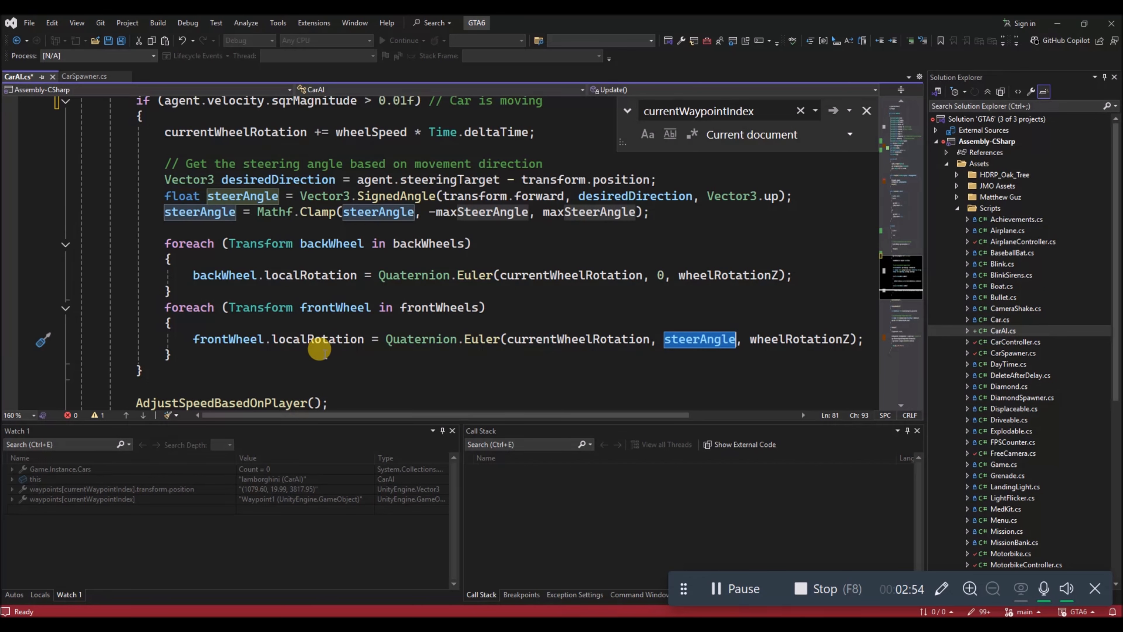
left_click(287, 341)
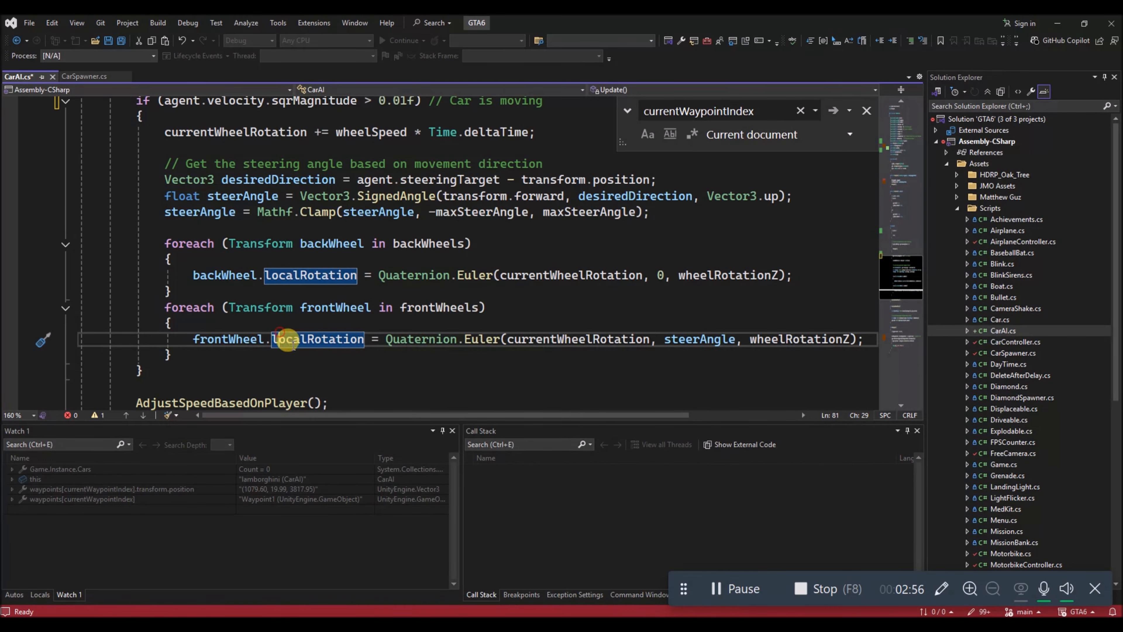
left_click(287, 354)
type("a")
right_click(225, 352)
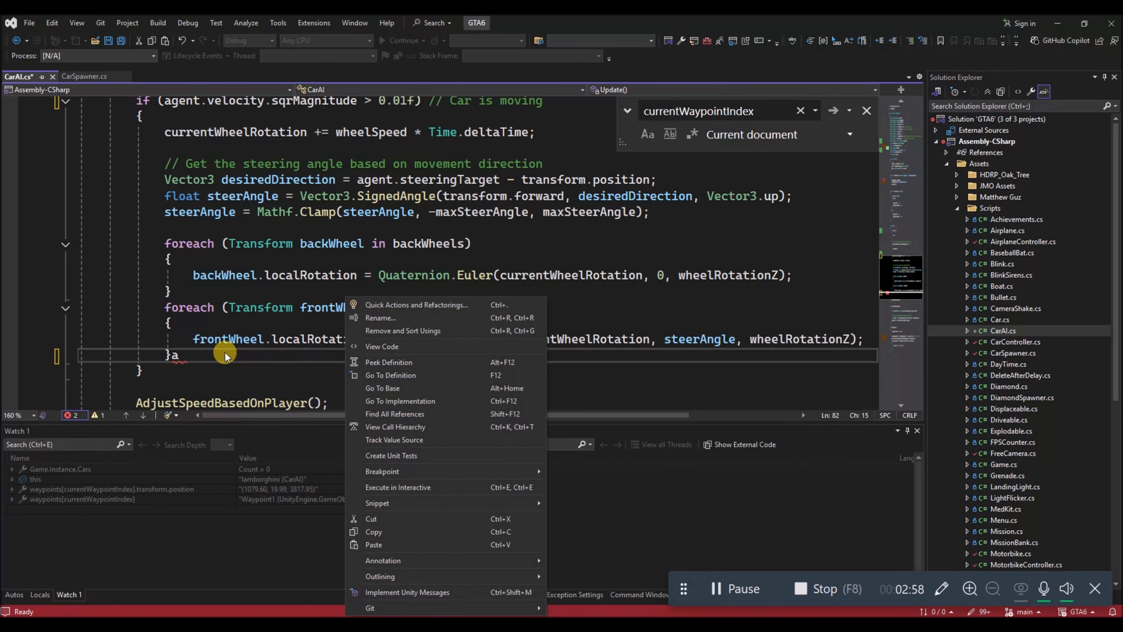
key("Escape")
key("BackSpace")
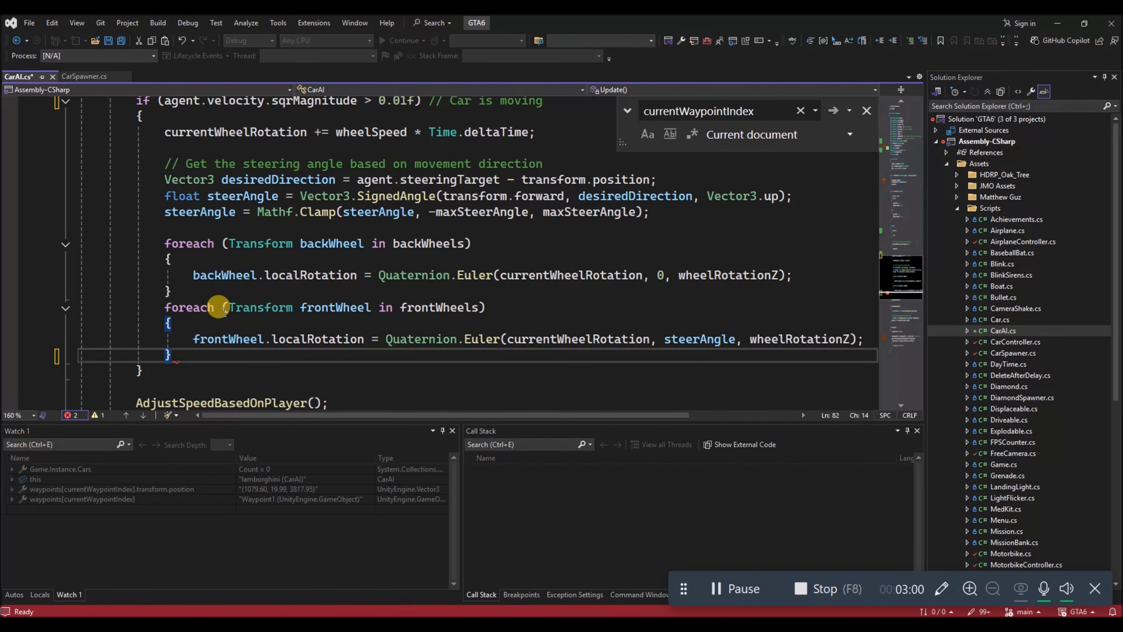
Look over the rest of the wheel rotation code, save CarAI.cs and switch back to Unity.
scroll(221, 309, "down", 3)
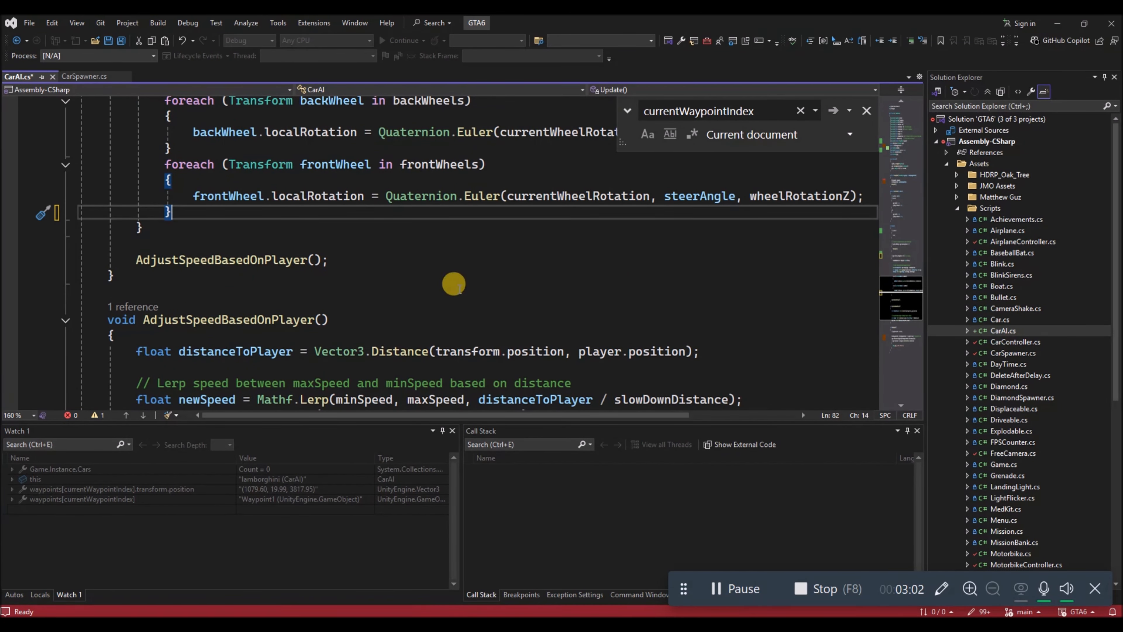
scroll(336, 239, "up", 4)
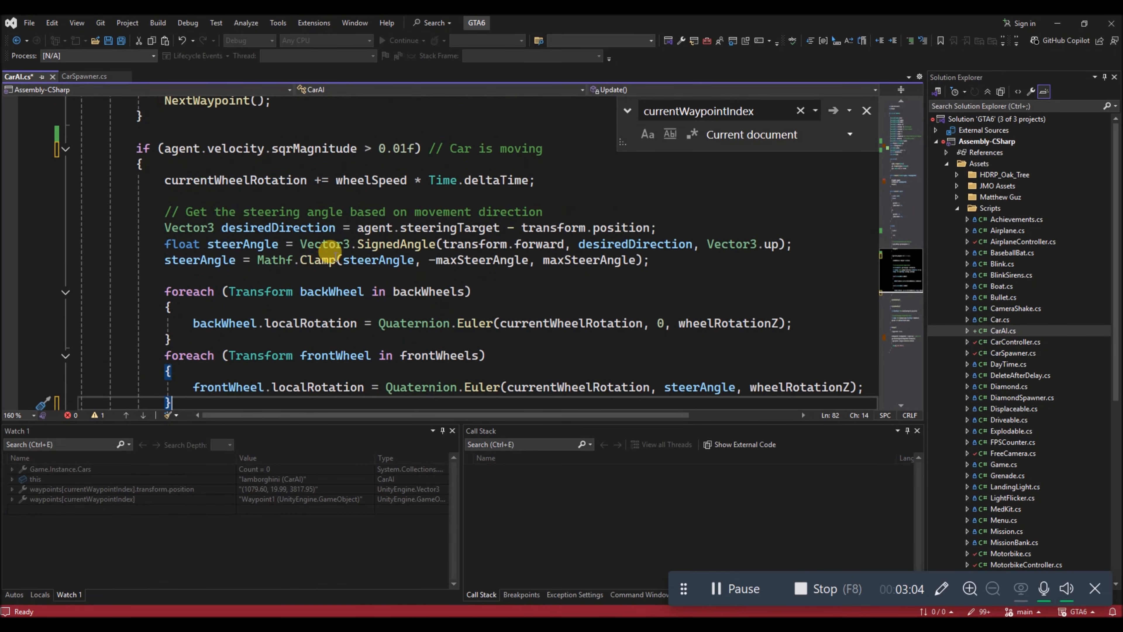
scroll(212, 295, "down", 3)
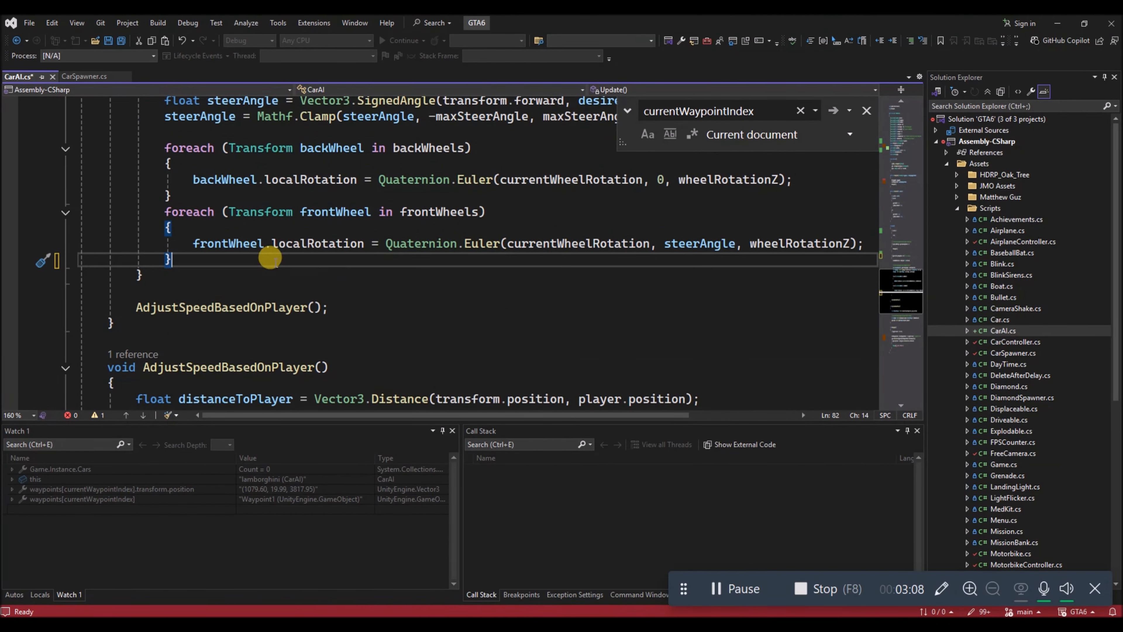
left_click(119, 40)
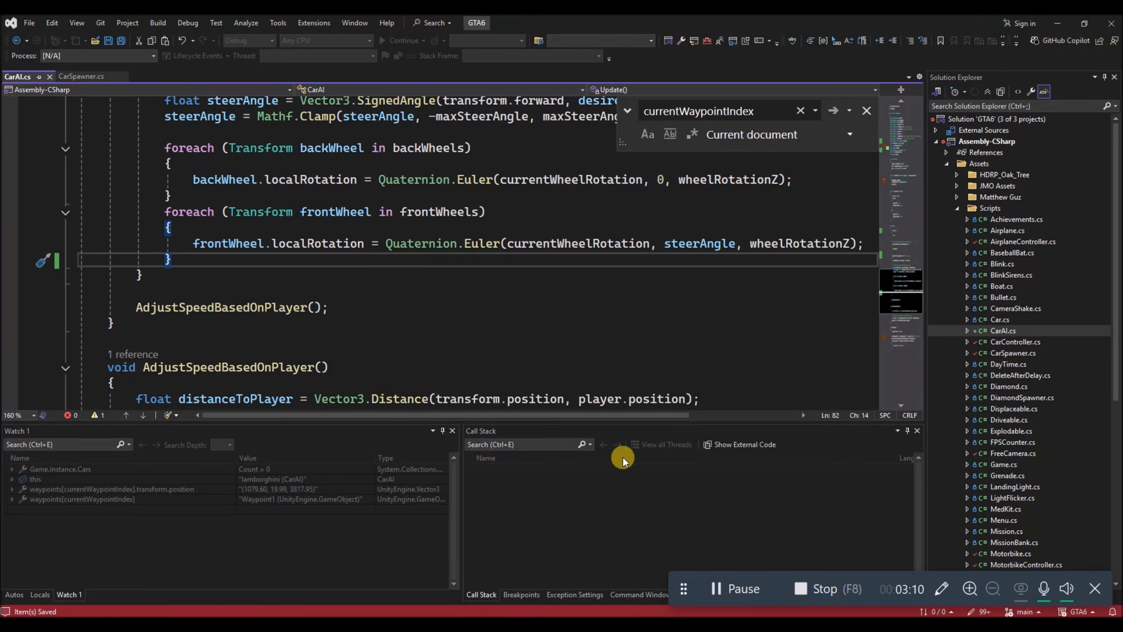
left_click(642, 624)
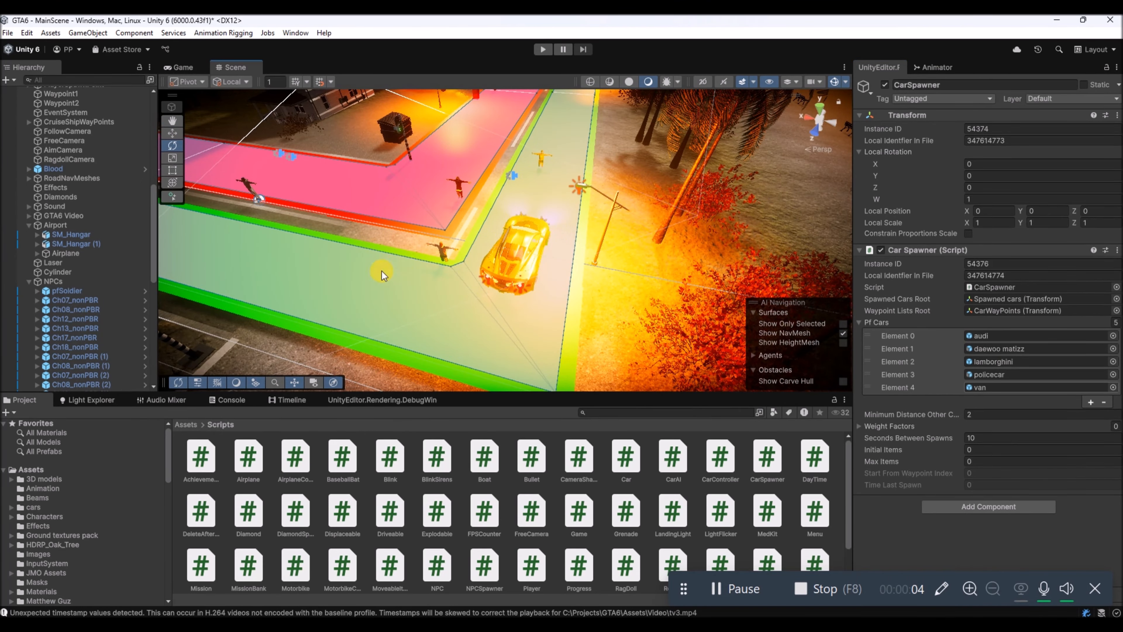
Inspect the road NavMesh around the corner near the lamborghini and locate CarSpawner's CarWayPoints in the hierarchy.
key("w")
right_click_drag(382, 271, 355, 261)
key("s")
key("a")
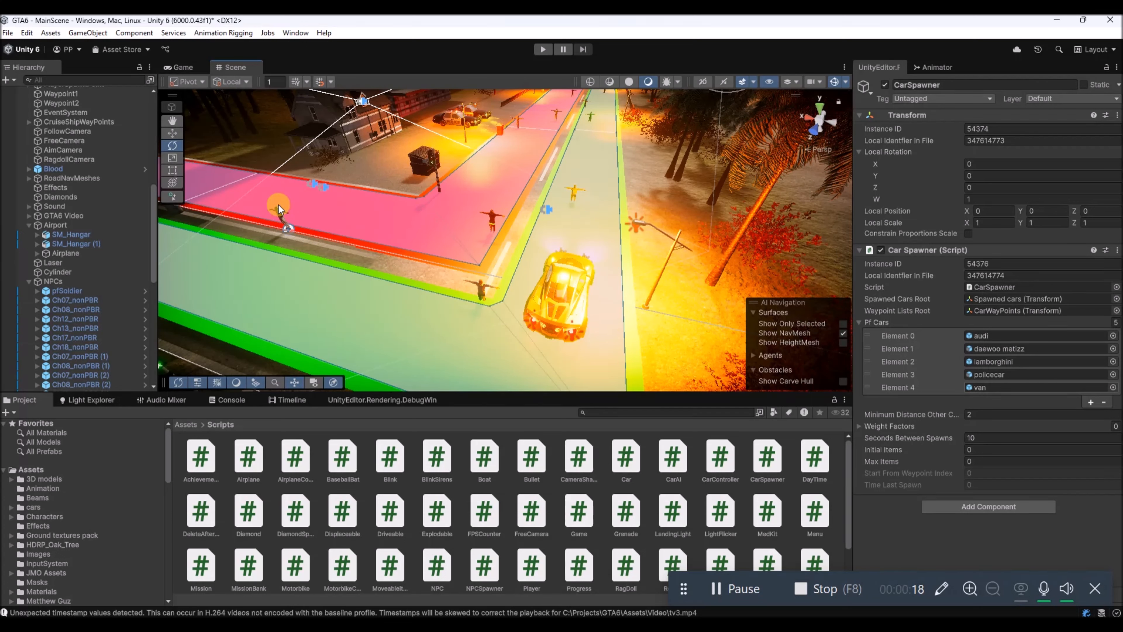
right_click_drag(369, 235, 356, 240)
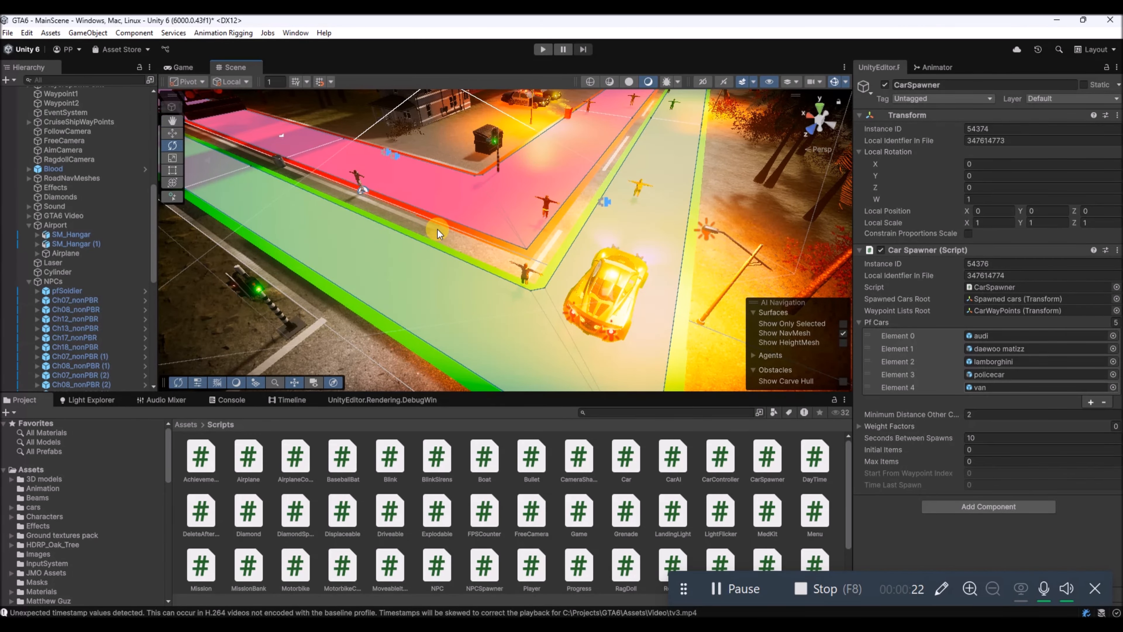
right_click_drag(484, 195, 500, 241)
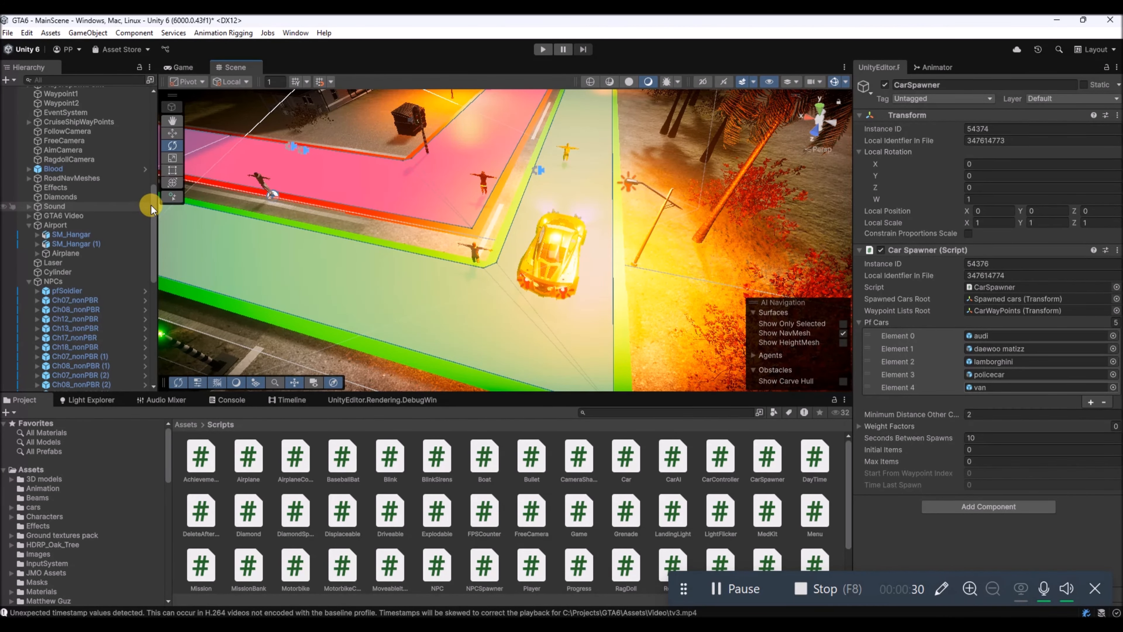
left_click_drag(153, 206, 150, 152)
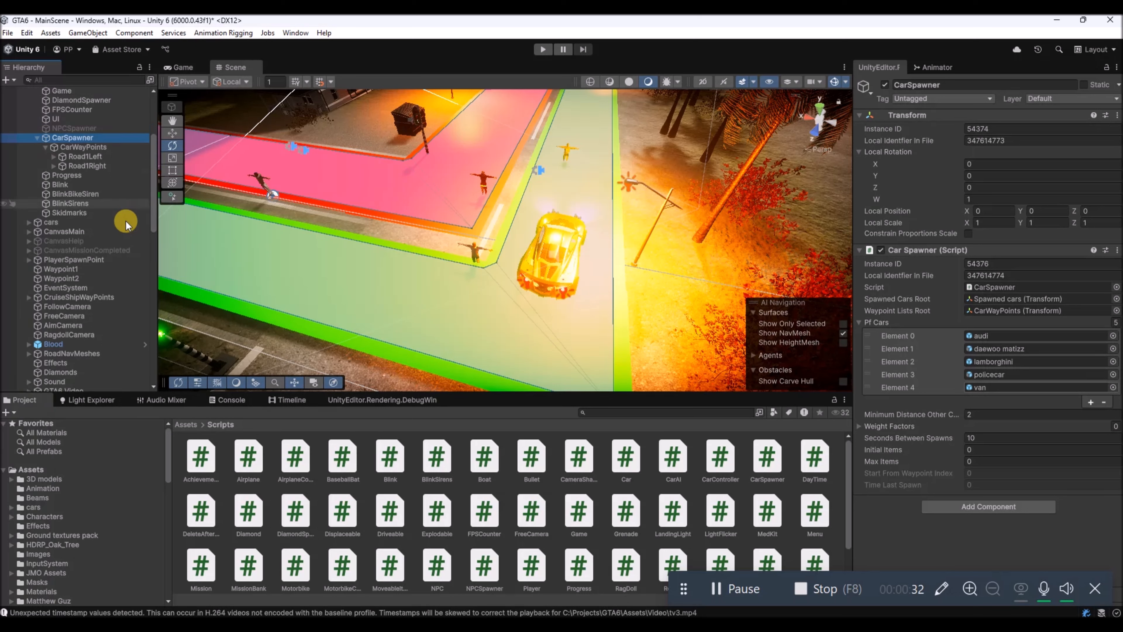
Expand Road1Left under CarSpawner's CarWayPoints and locate Point1 with the Move tool in an overhead view of the city.
left_click(61, 138)
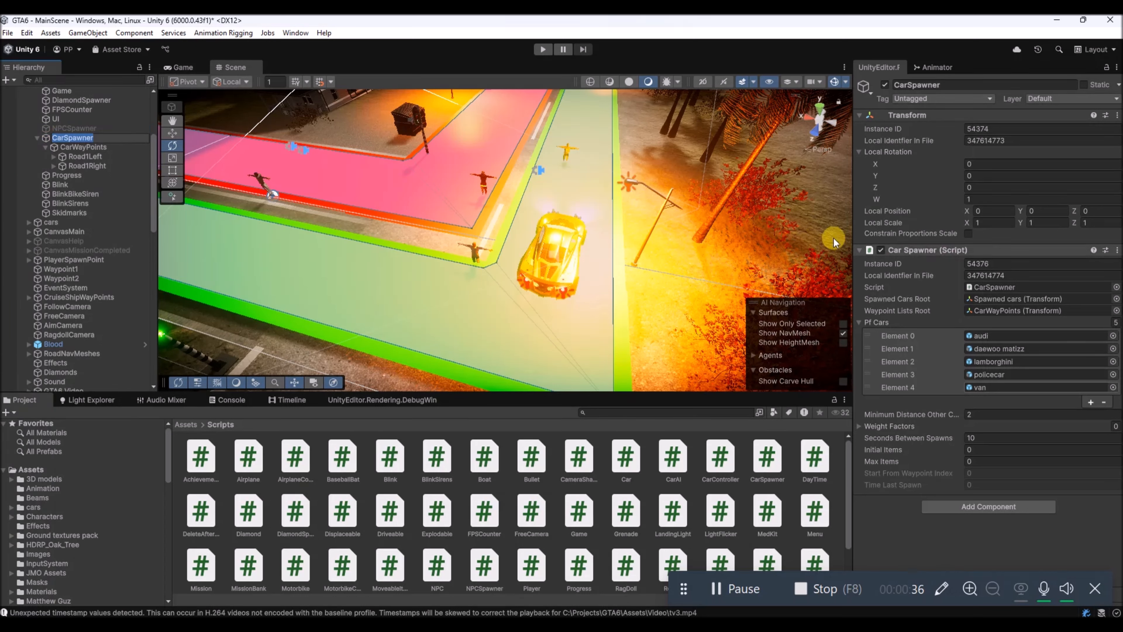
left_click(72, 149)
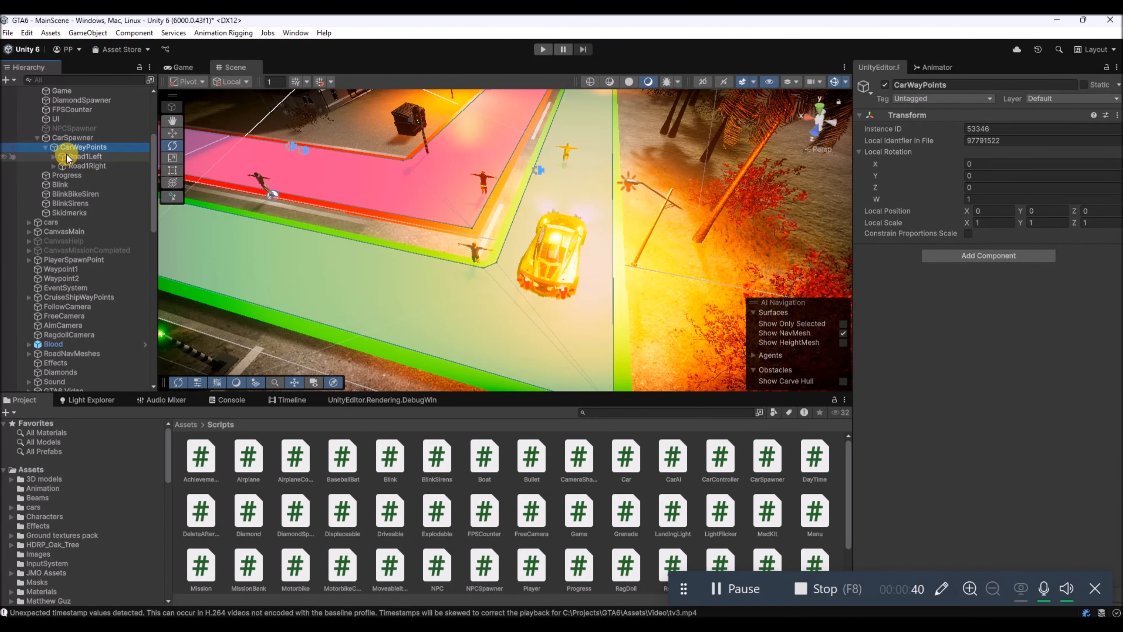
left_click(53, 156)
left_click(81, 168)
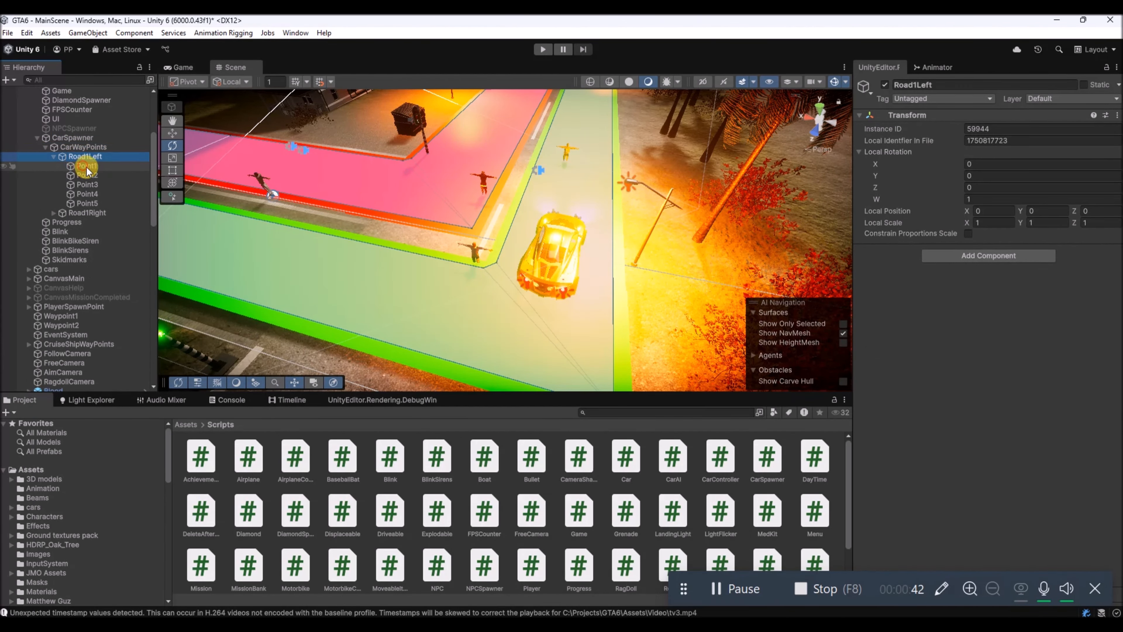
left_click_drag(275, 199, 396, 375, "alt")
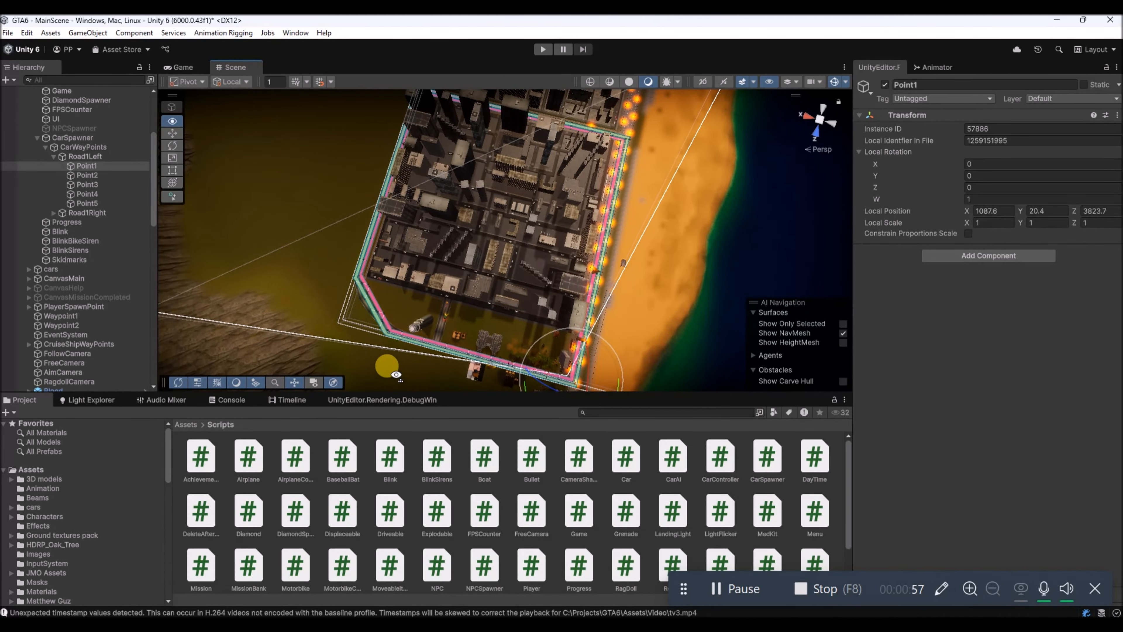
left_click(172, 133)
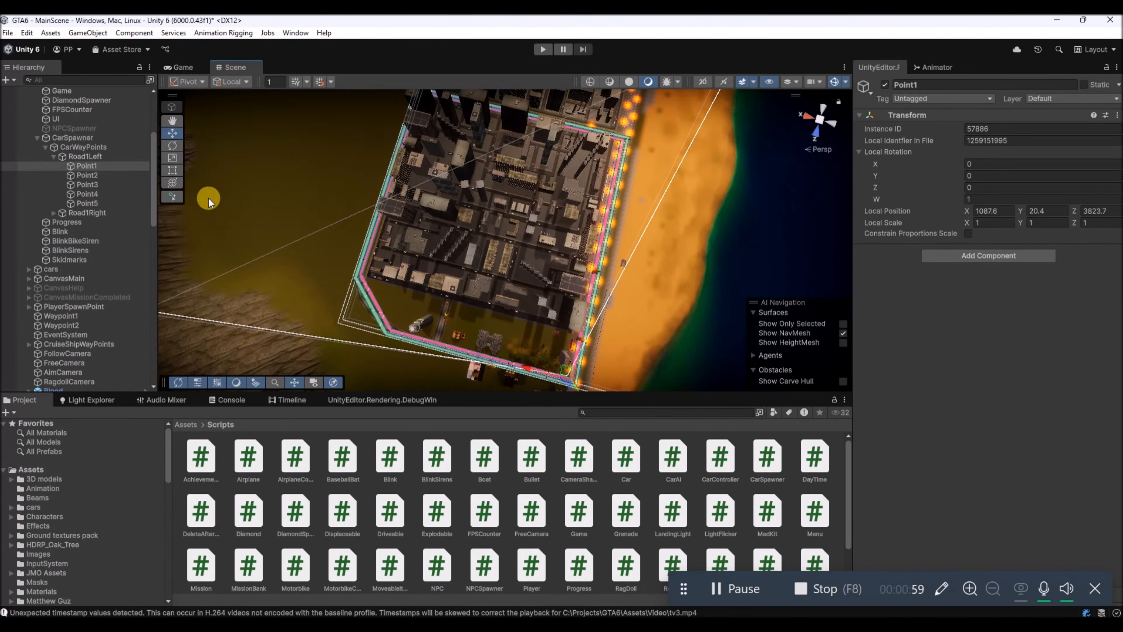
Step through the remaining Road1Left waypoints from Point3 to Point5 to check their places along the road.
left_click(87, 185)
key("Down")
key("Down")
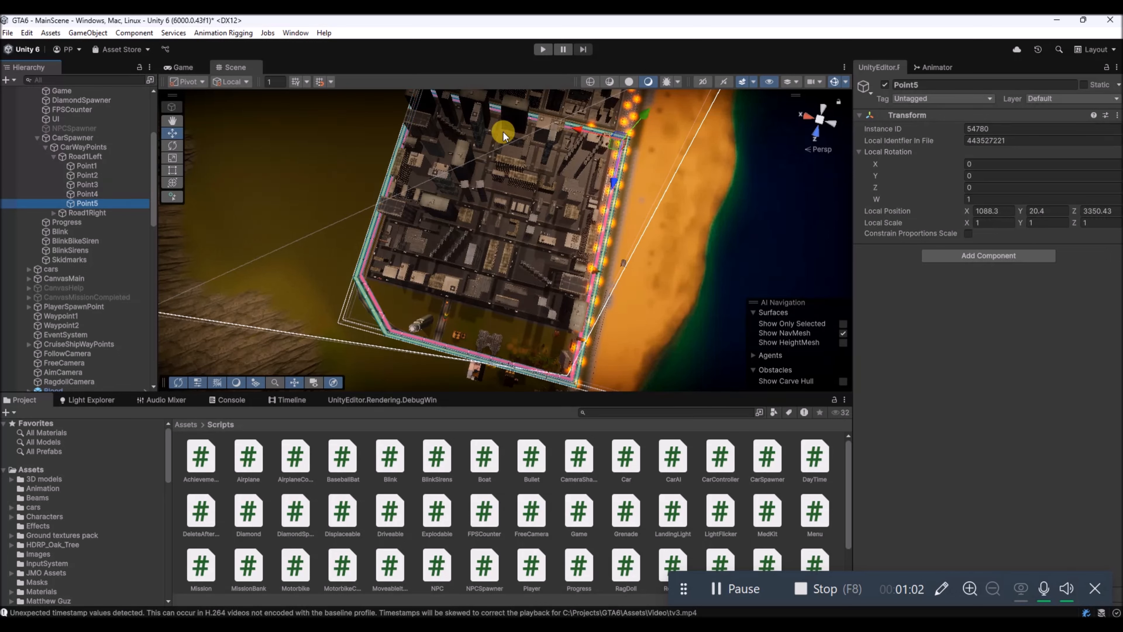
key("Down")
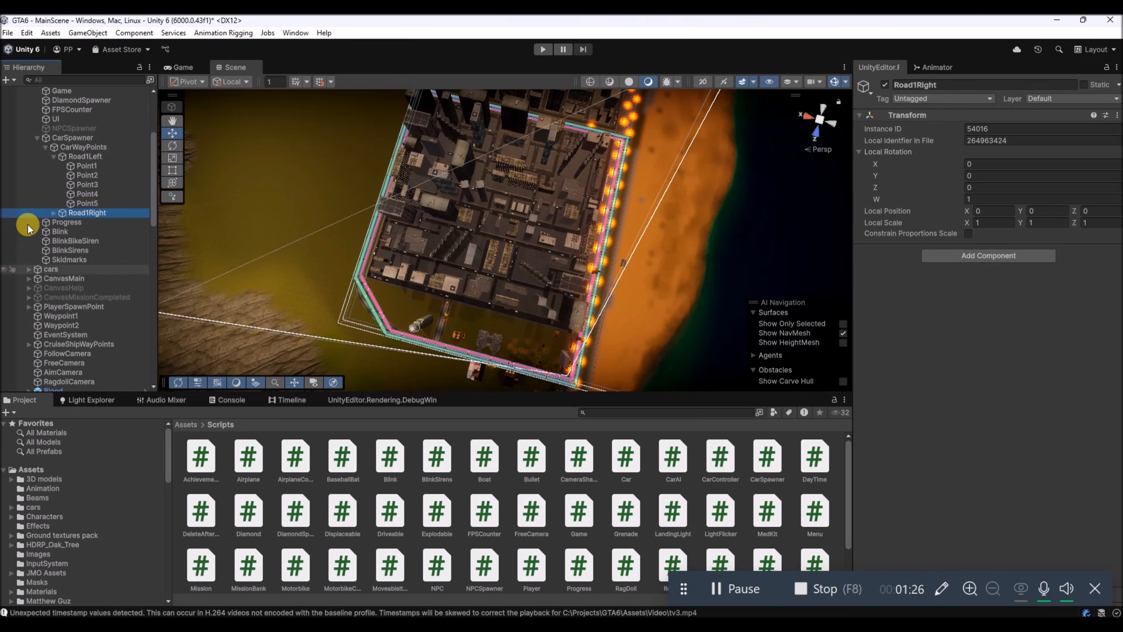
Expand Road1Right and step through its waypoints from Point5 to Point1 to check their order around the city.
left_click(54, 213)
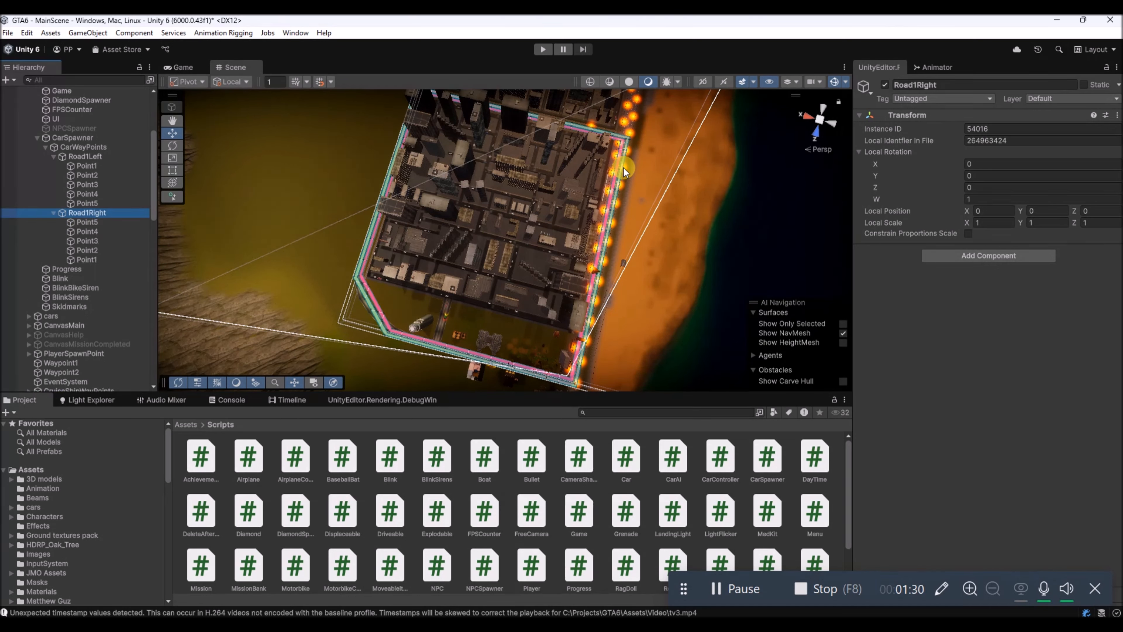
left_click(87, 221)
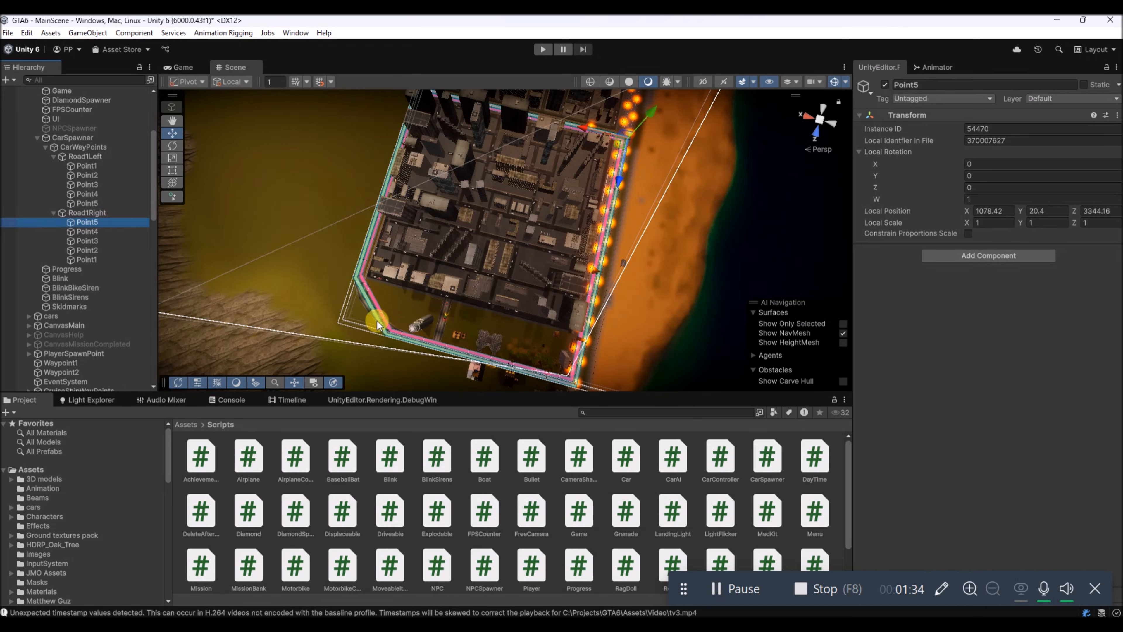
left_click(73, 231)
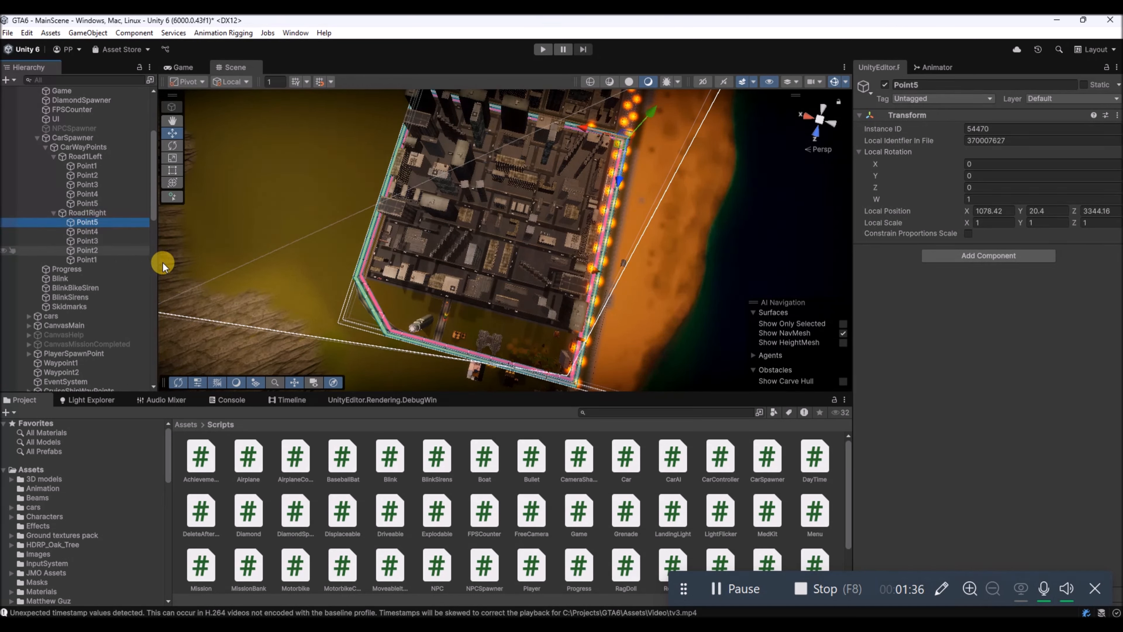
key("Down")
key("Down")
key("Down")
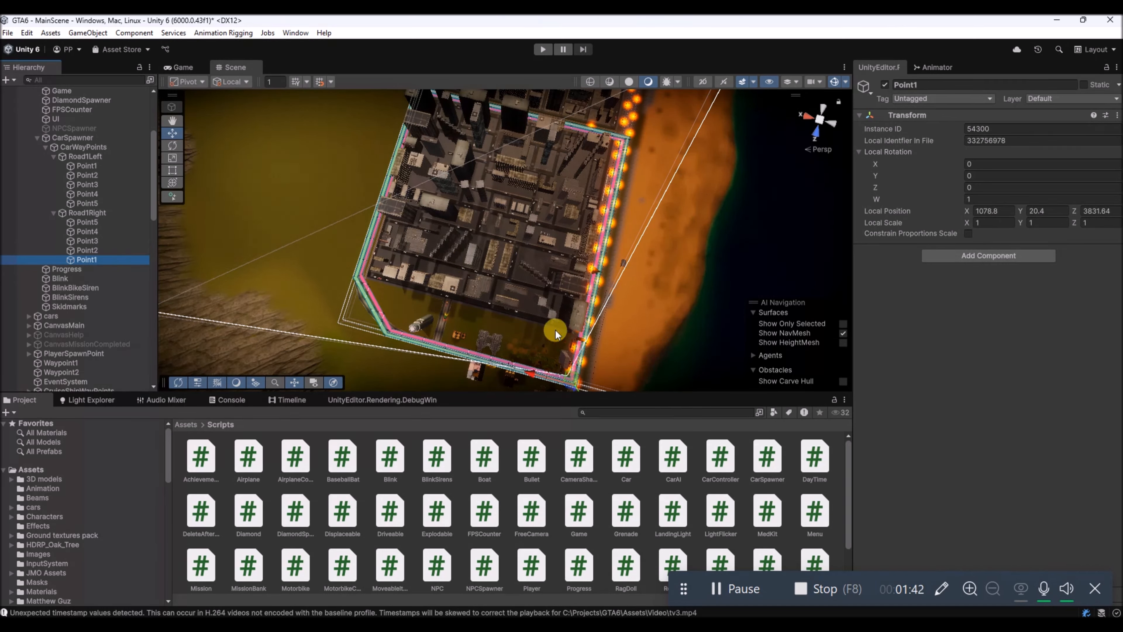
right_click_drag(443, 295, 478, 301)
Inspect CarWayPoints and how CarSpawner's Waypoint Lists Root references it in the Car Spawner script.
left_click(77, 154)
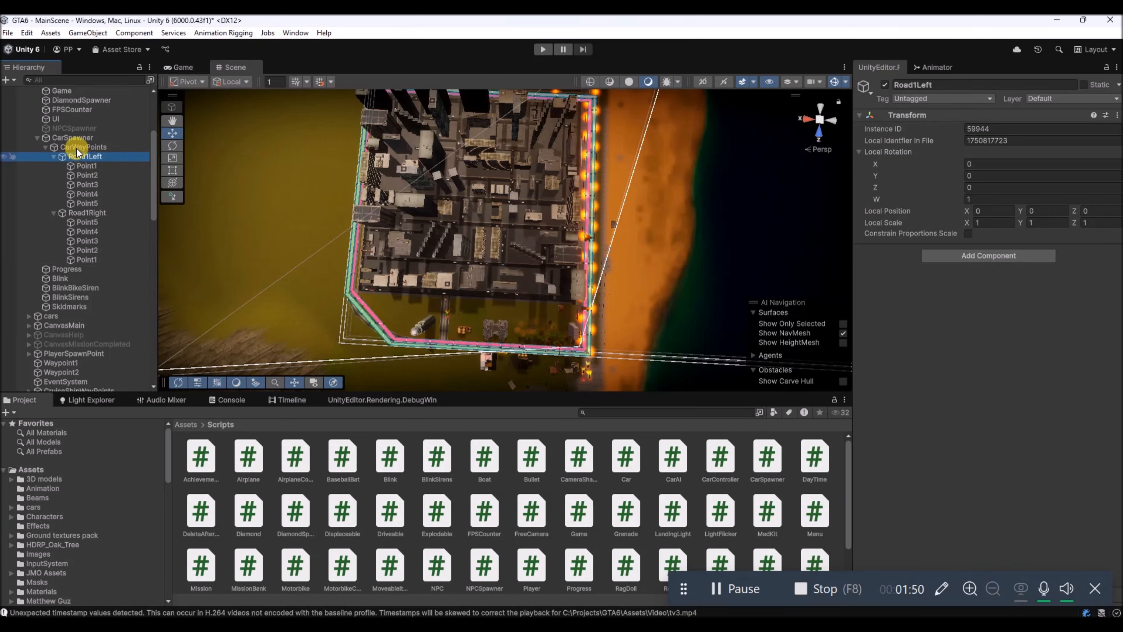
left_click(77, 147)
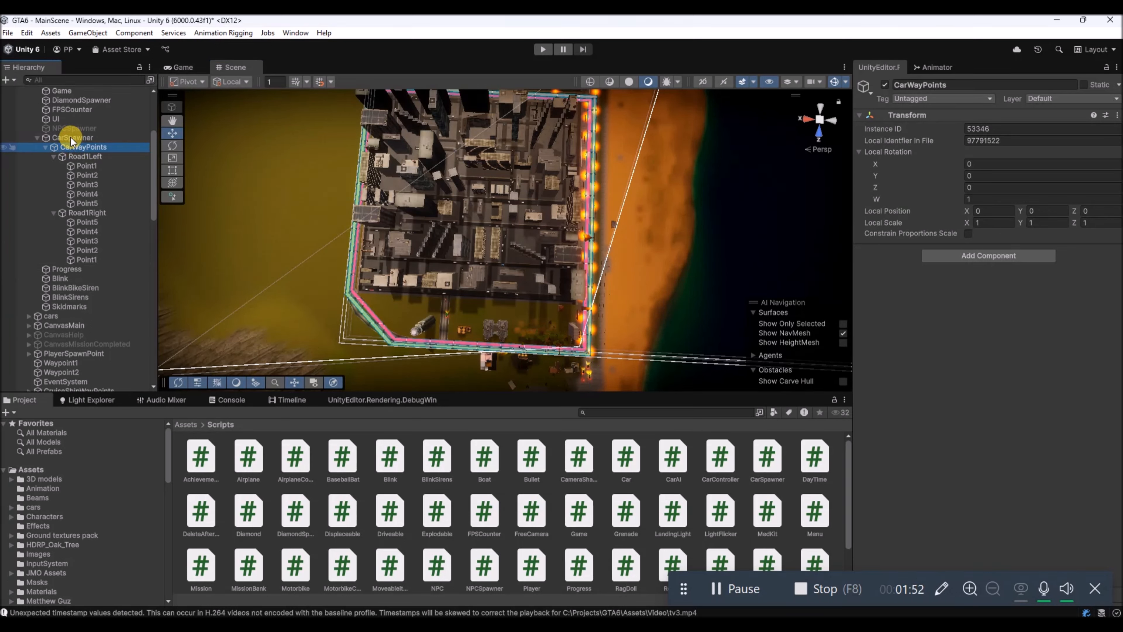
left_click(72, 137)
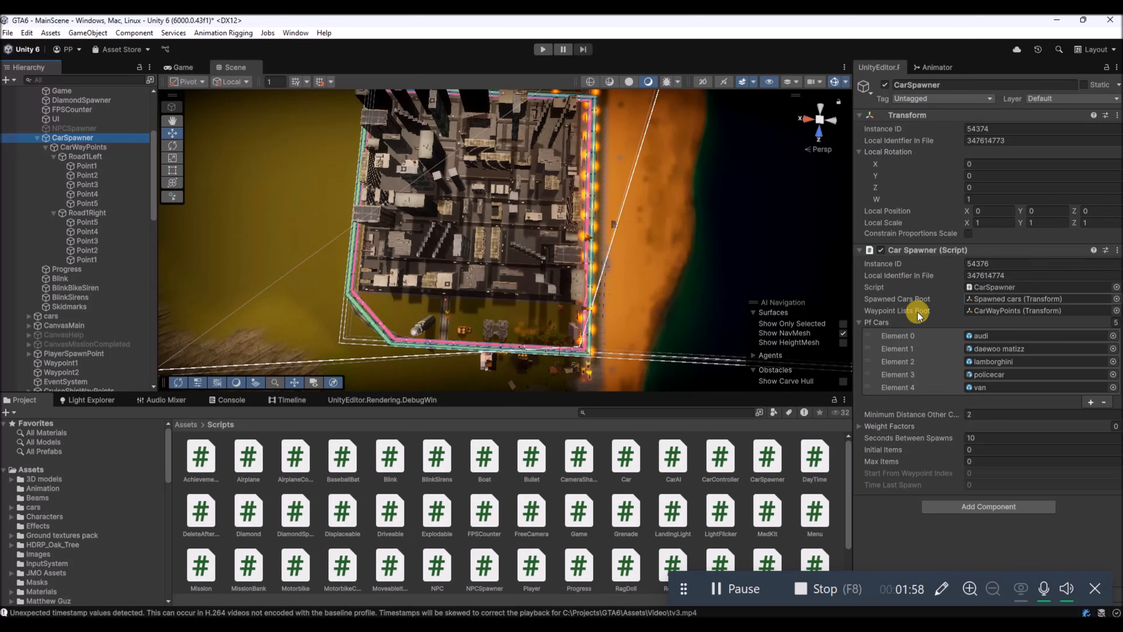
double_click(1001, 312)
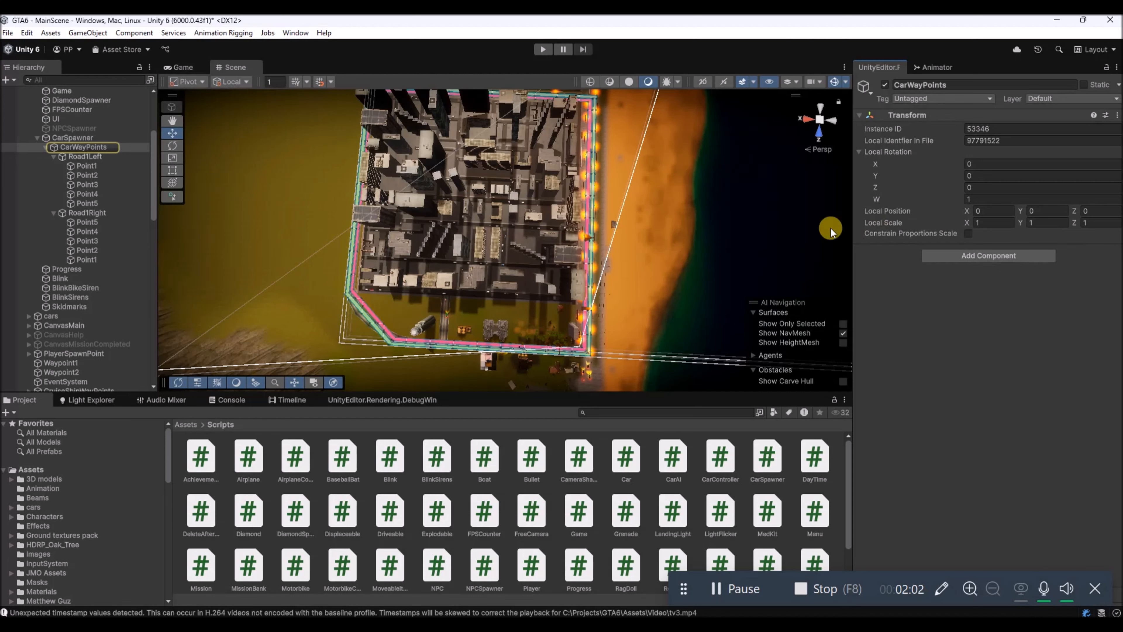
left_click(72, 138)
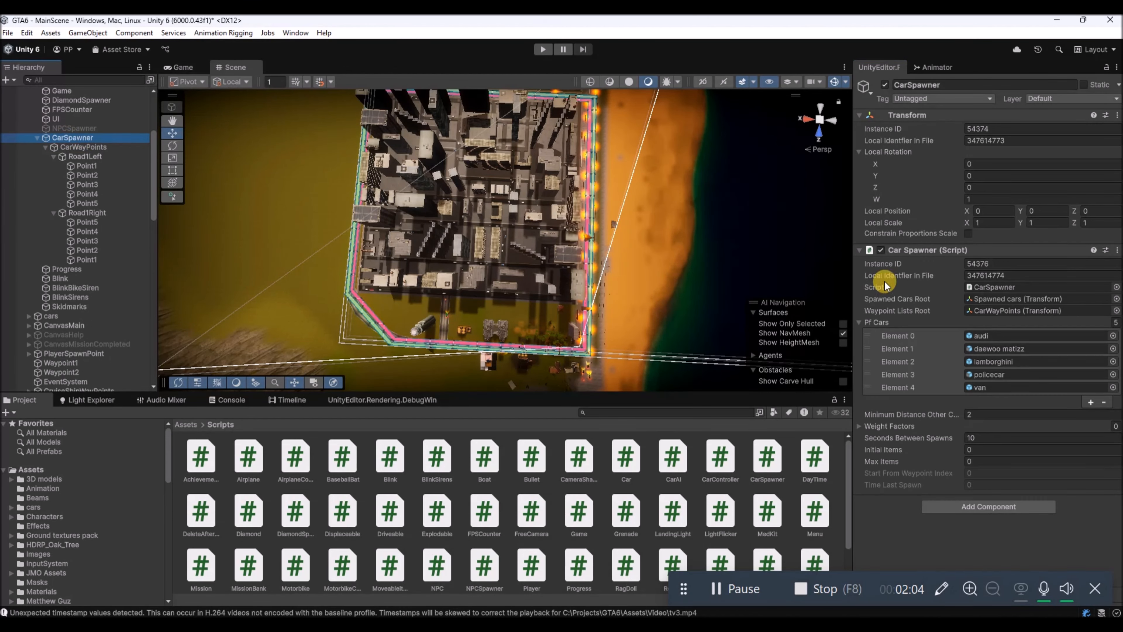
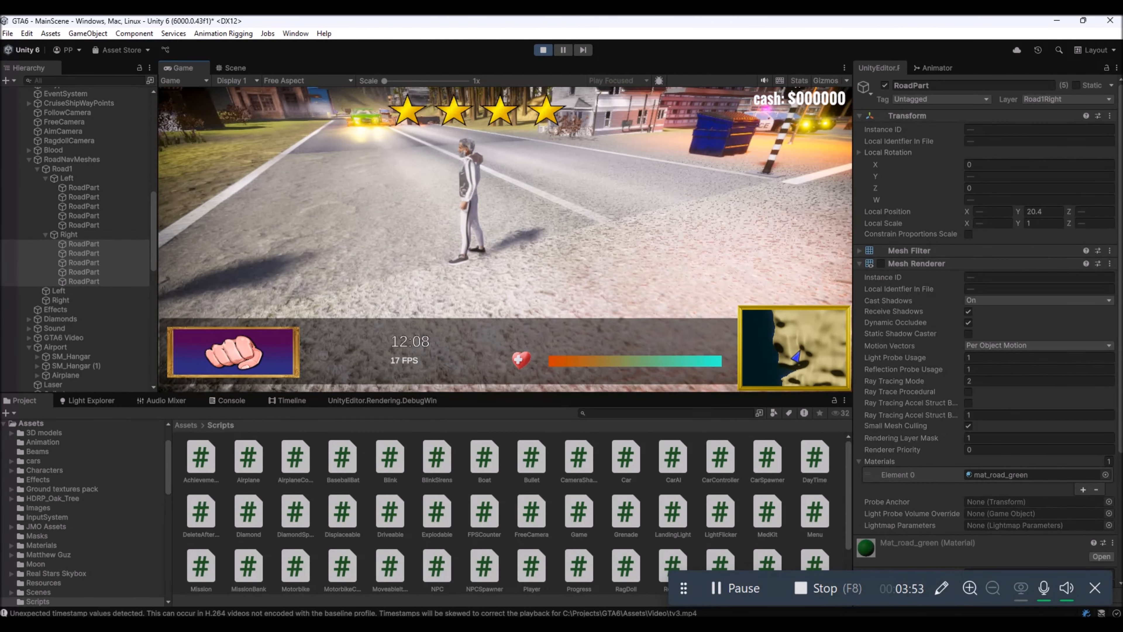
Playtest the road traffic by moving the character near the oncoming green car and trying to enter it.
key("a")
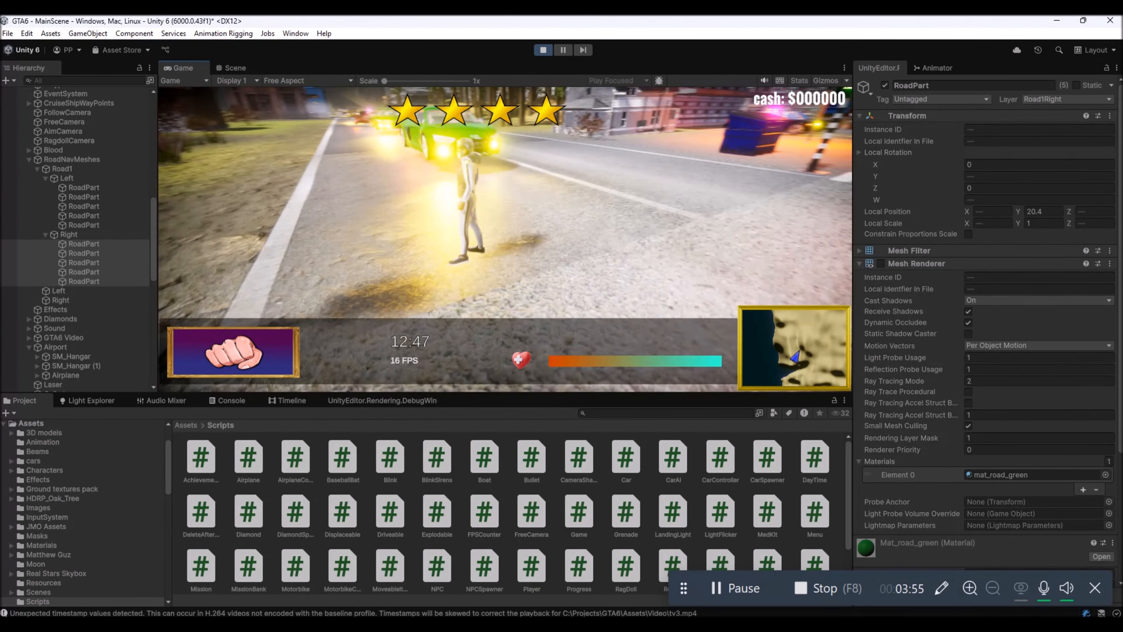
key("f")
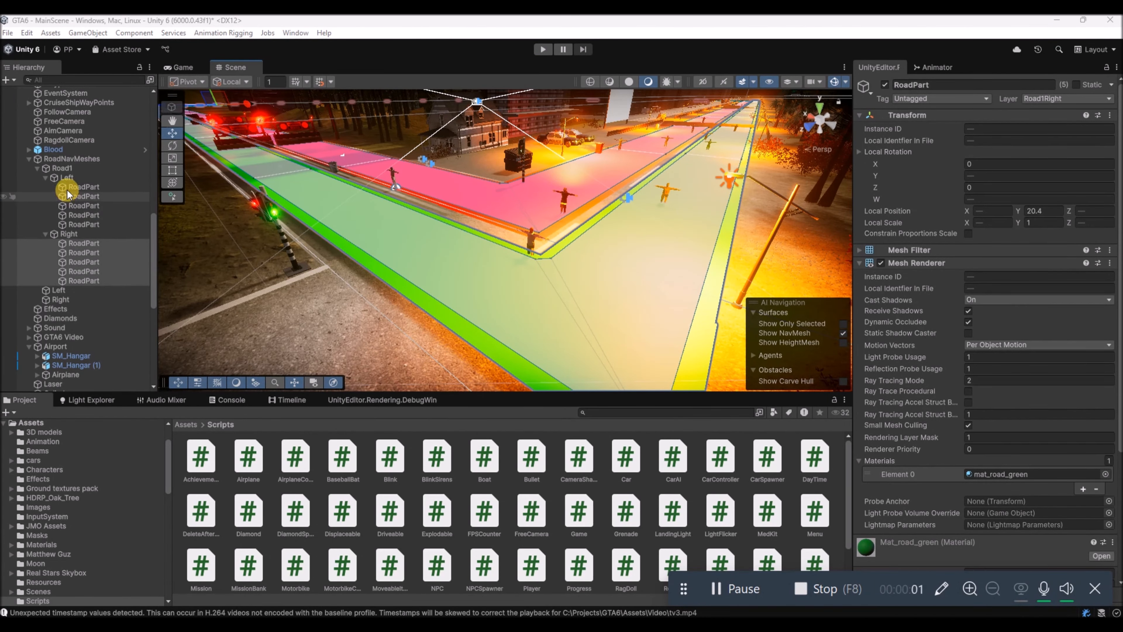
Disable the Mesh Renderer on all five RoadPart objects under both Left and Right of Road1.
left_click(78, 186)
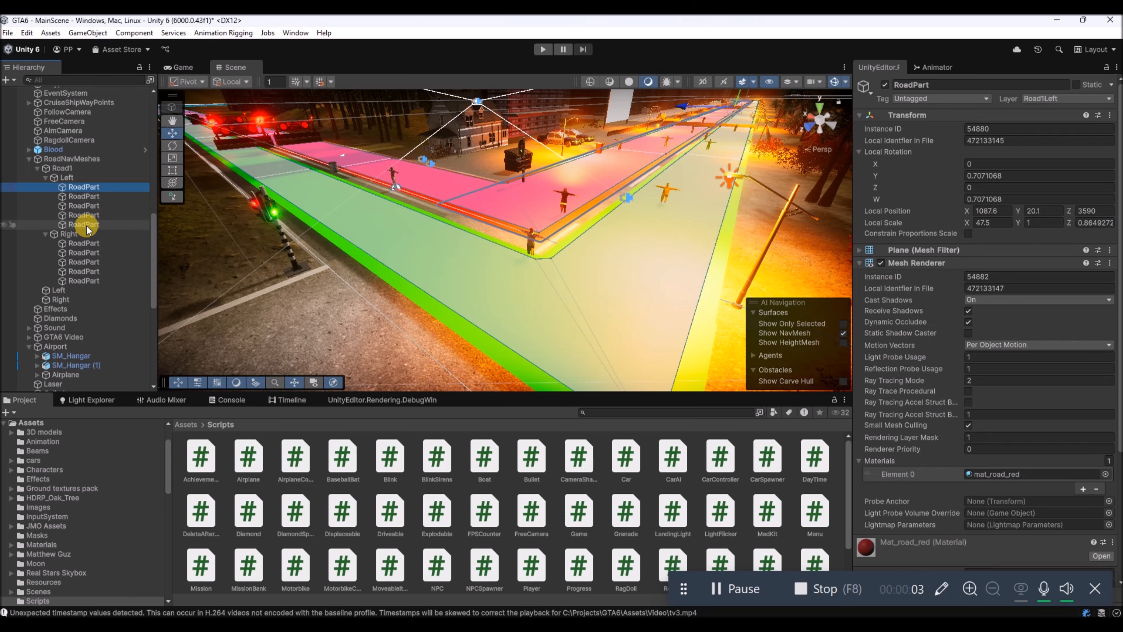
left_click(86, 224, "shift")
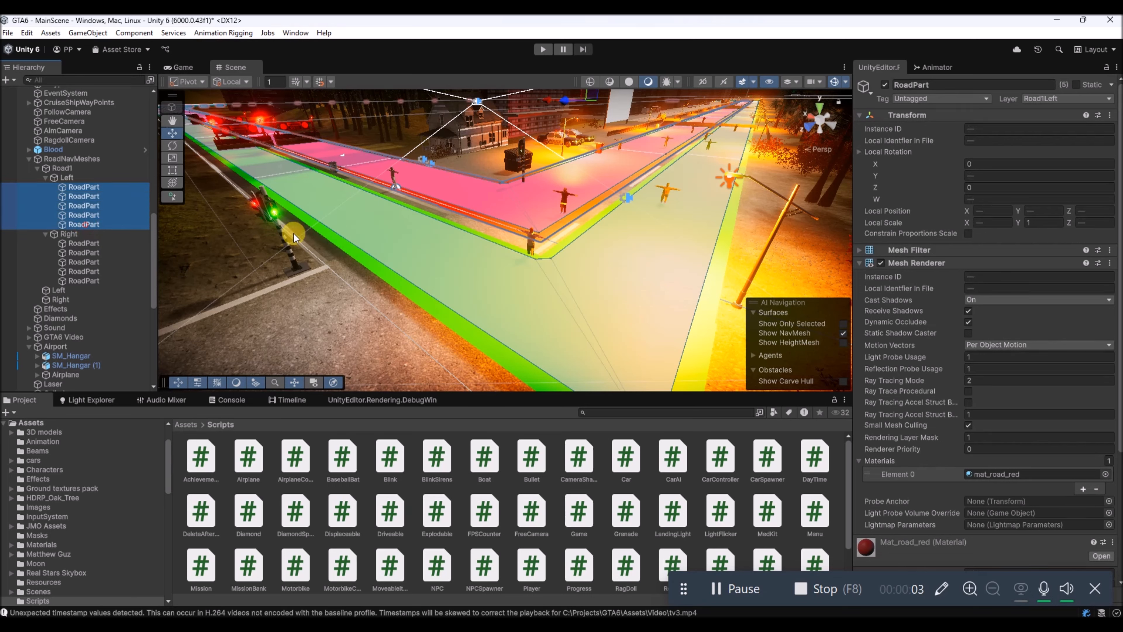
left_click(881, 262)
left_click(76, 242)
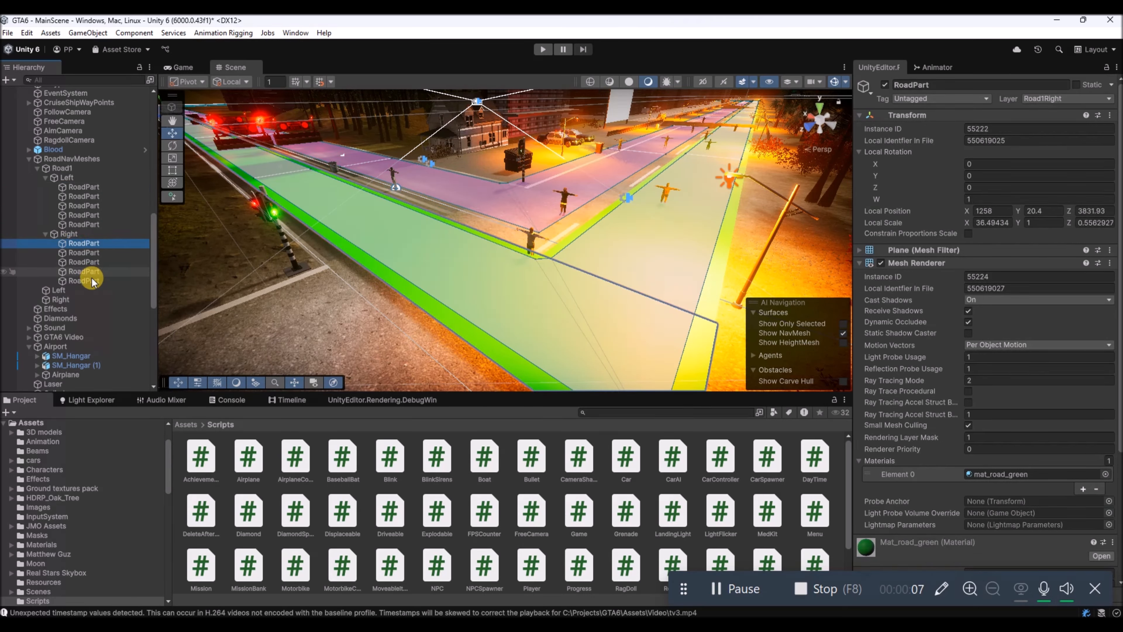
left_click(92, 281, "shift")
left_click(881, 264)
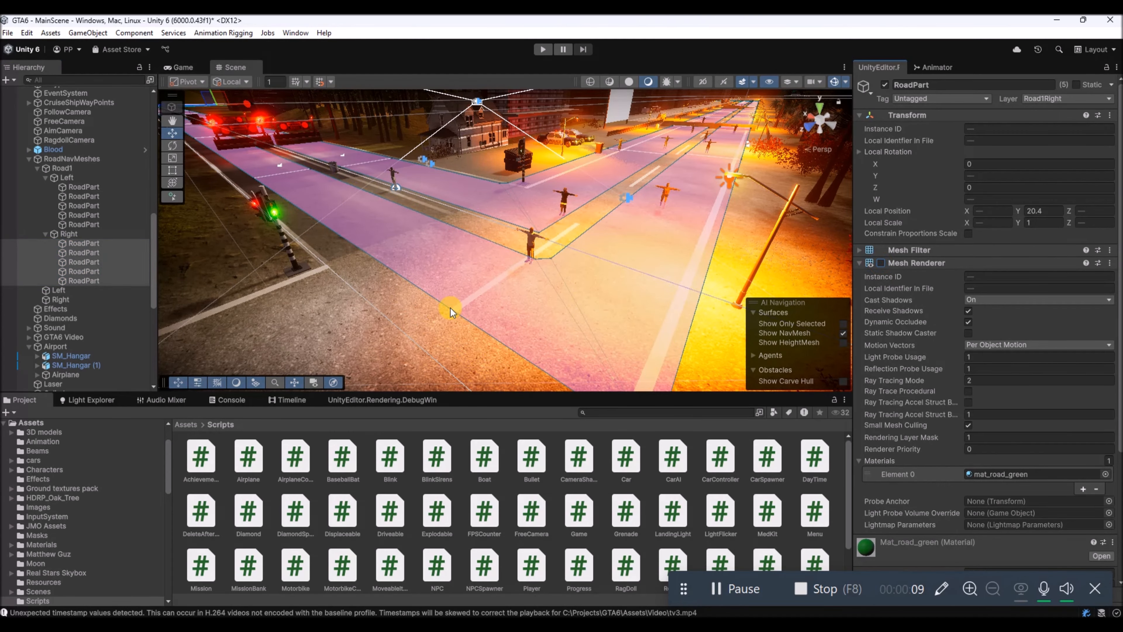
Examine the NavMesh Surface settings of Road1's Left object and the NavMesh areas around the road corner.
right_click_drag(451, 310, 402, 300)
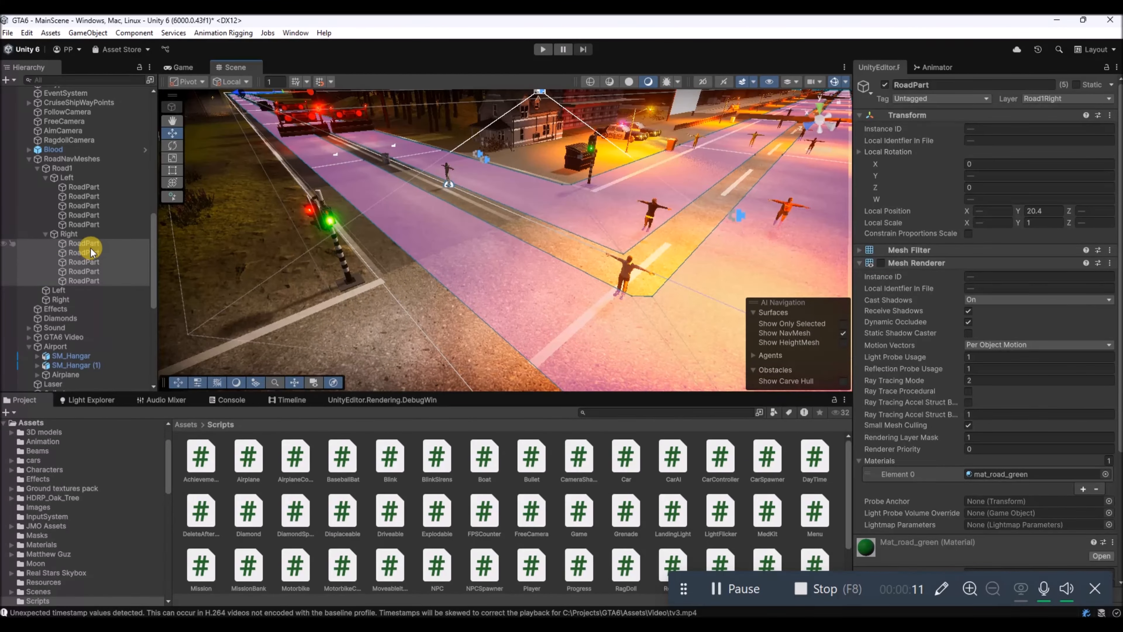
left_click(69, 178)
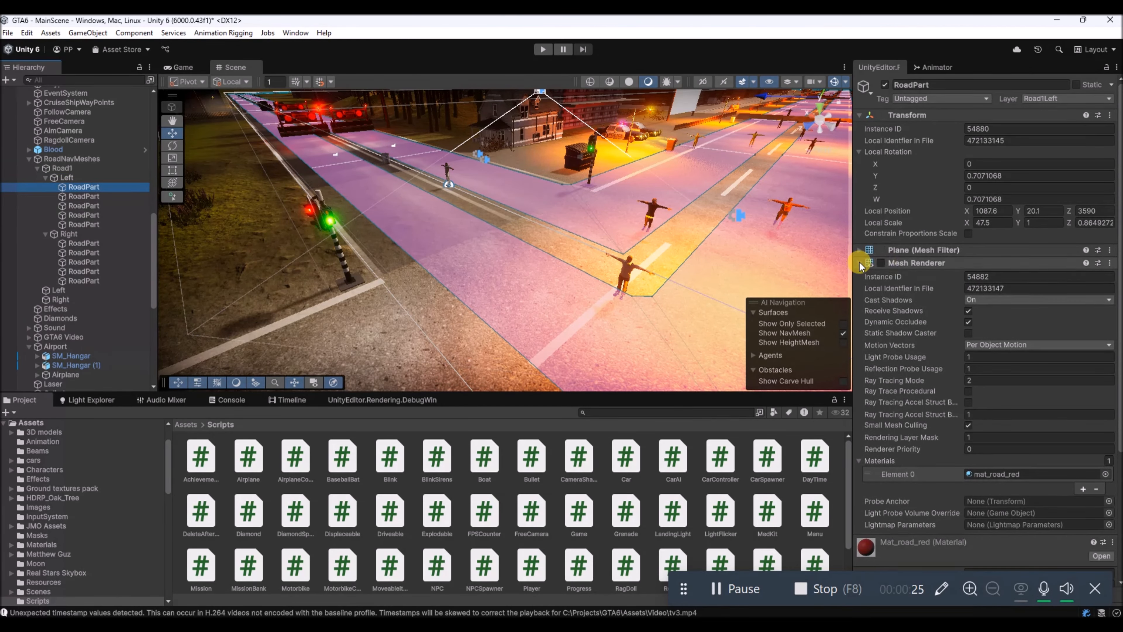
left_click(65, 178)
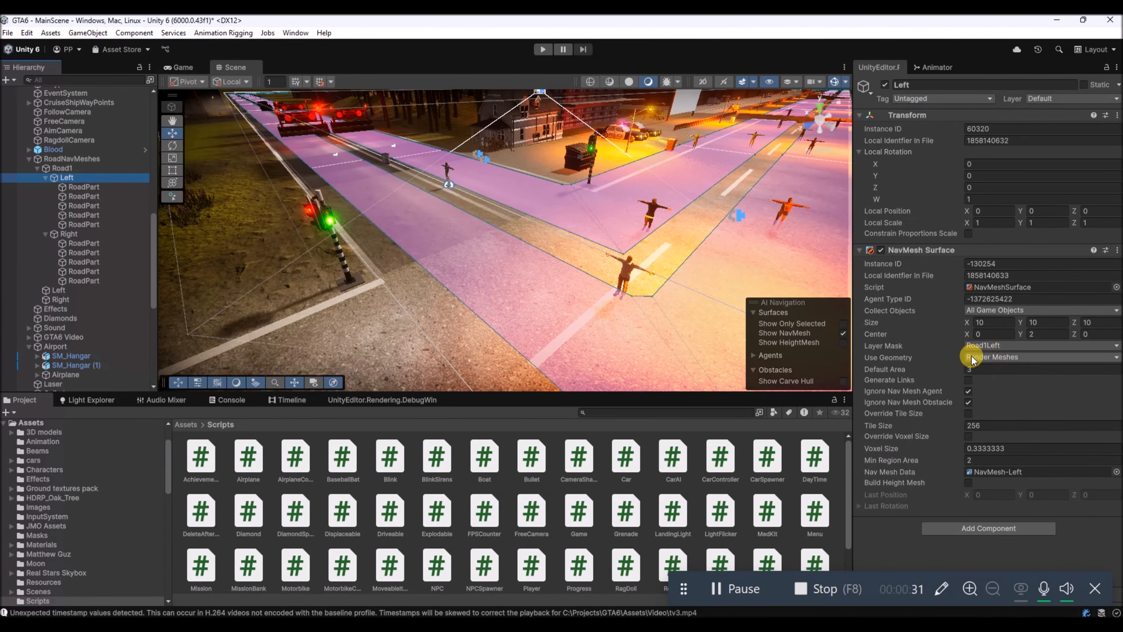
left_click_drag(576, 335, 686, 308, "alt")
left_click_drag(492, 229, 442, 282, "alt")
right_click_drag(433, 275, 284, 289)
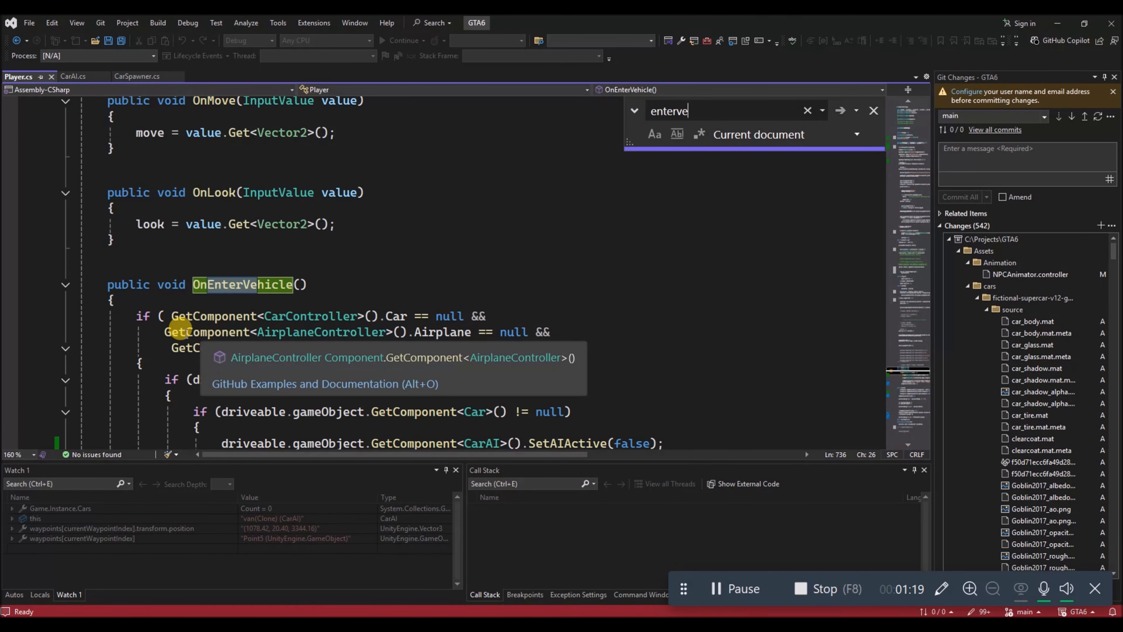
In Visual Studio, examine OnEnterVehicle in Player.cs and its SetAIActive(false) call on the entered car's CarAI.
left_click(387, 330)
scroll(385, 322, "down", 2)
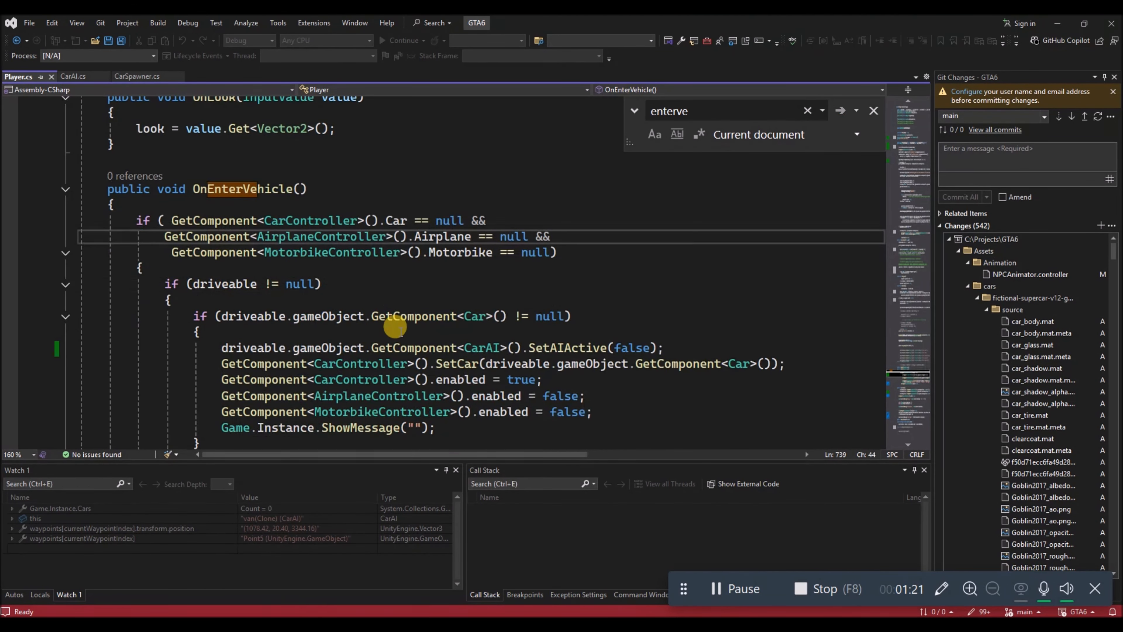
left_click(455, 346)
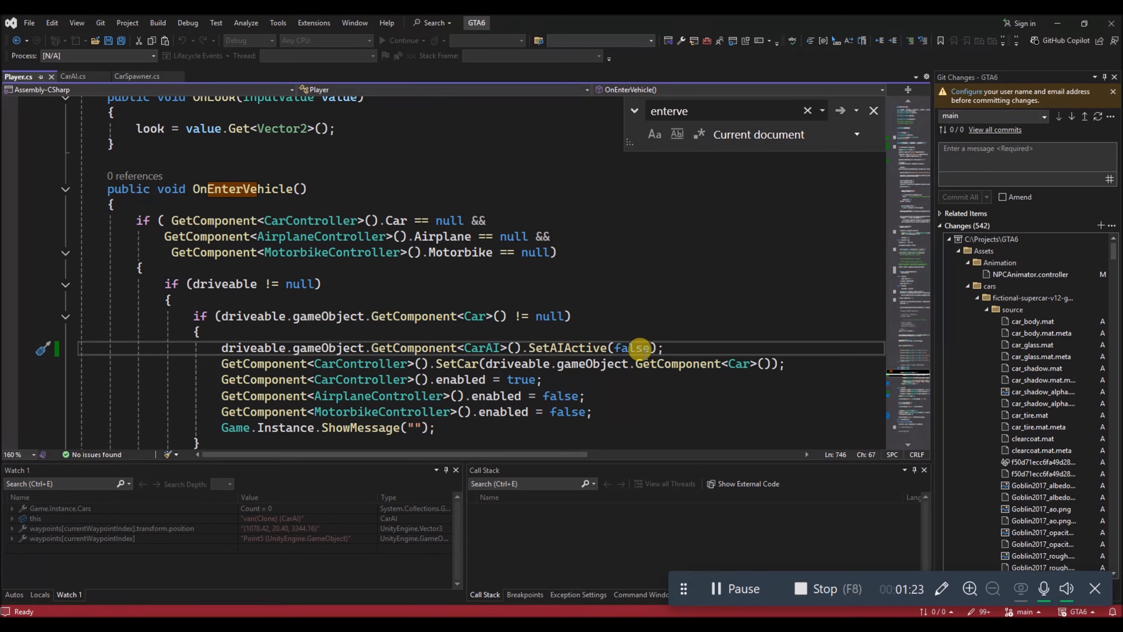
left_click_drag(678, 348, 323, 348)
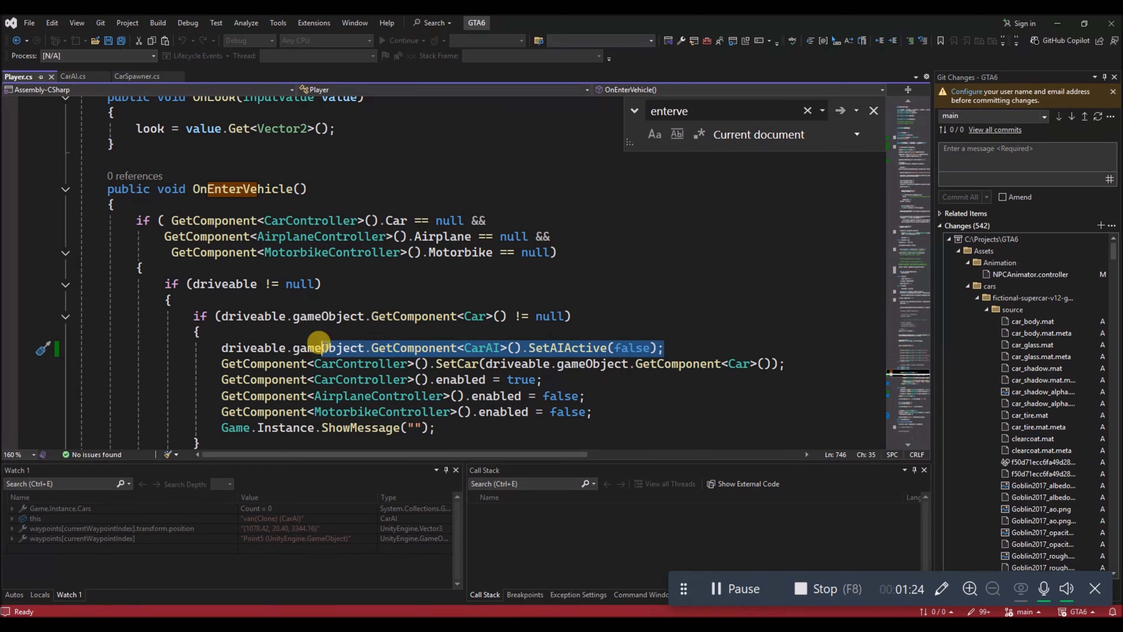
left_click(553, 349)
double_click(550, 348)
Review the CarAI and CarController calls in OnEnterVehicle and go to the definition of SetAIActive in CarAI.cs.
mouse_move(533, 350)
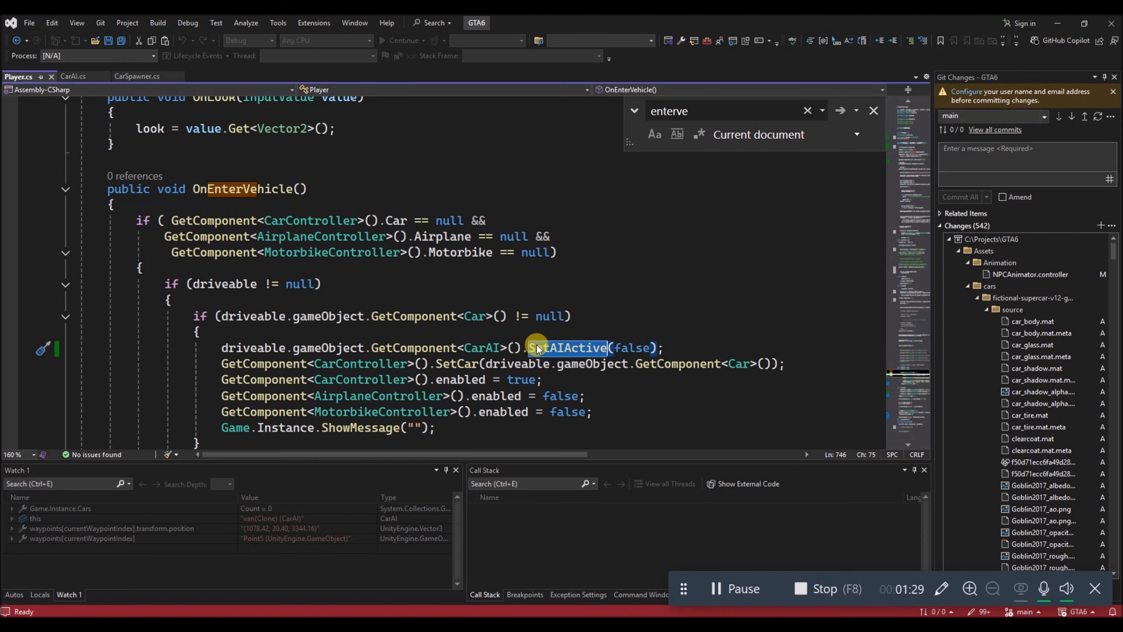
left_click(400, 348)
mouse_move(478, 344)
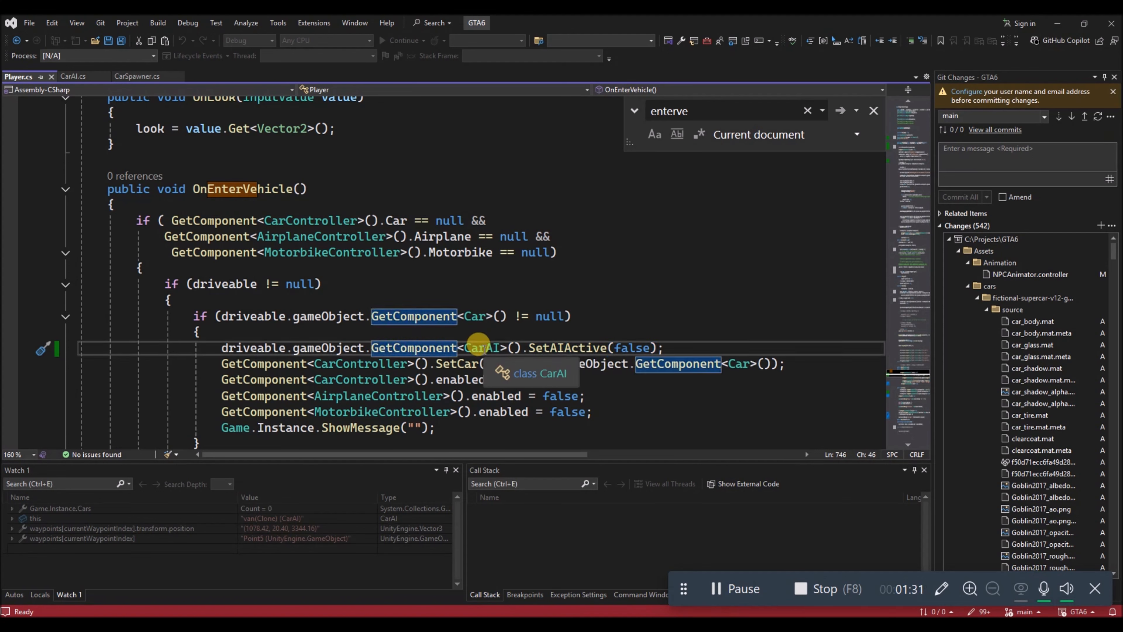
double_click(336, 364)
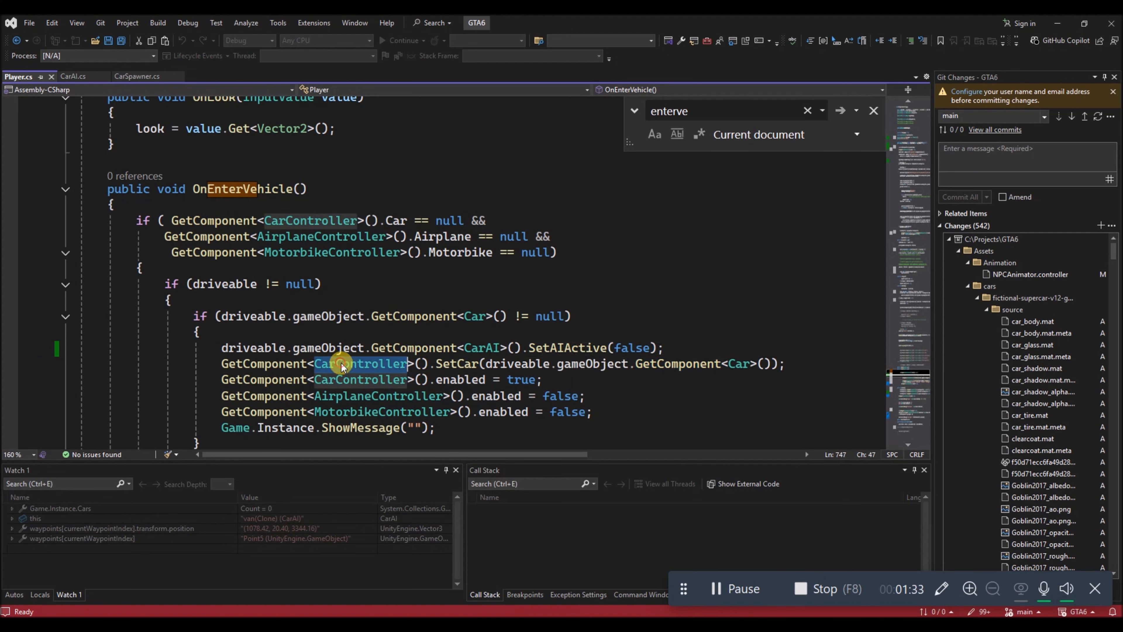
left_click(562, 347)
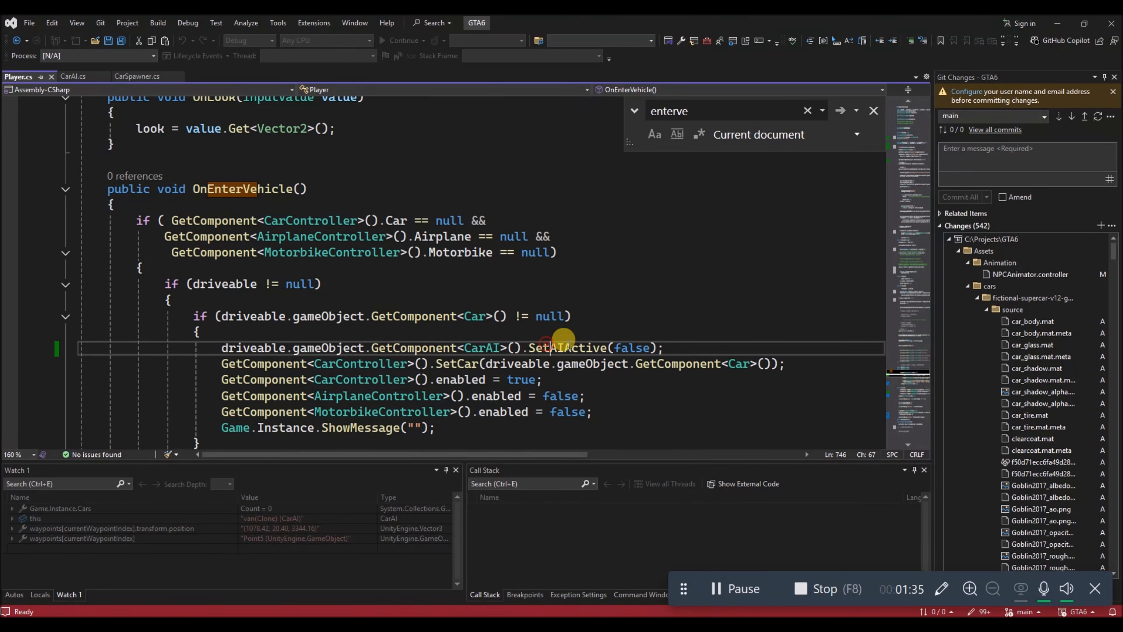
left_click(550, 349, "ctrl")
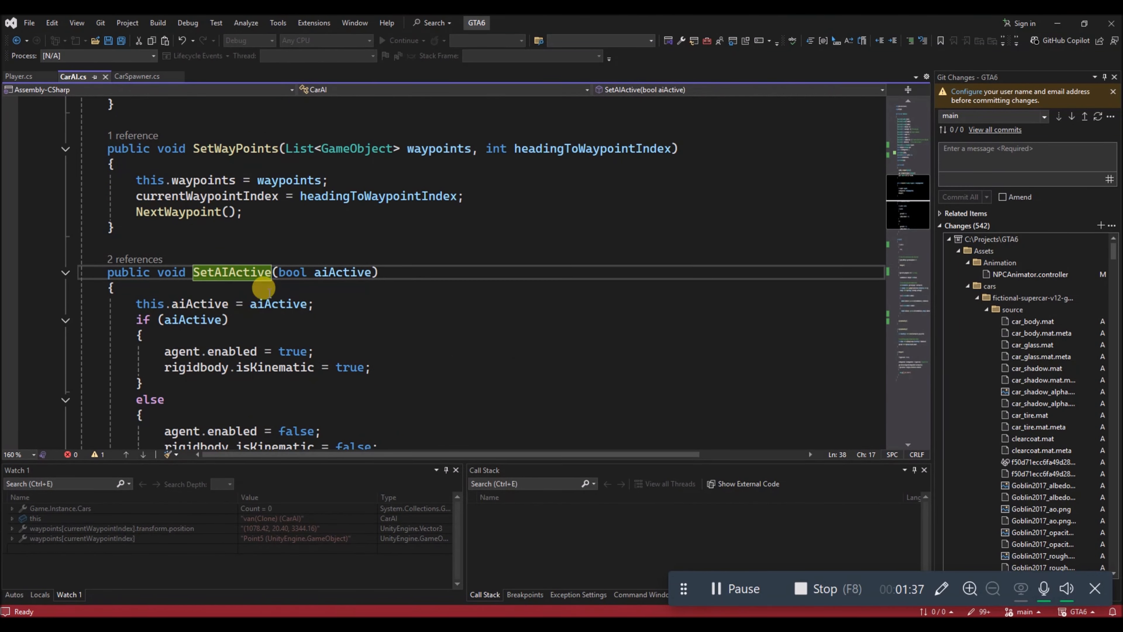
Examine how SetAIActive in CarAI.cs toggles agent.enabled and rigidbody.isKinematic for the aiActive true and false cases.
scroll(248, 296, "down", 2)
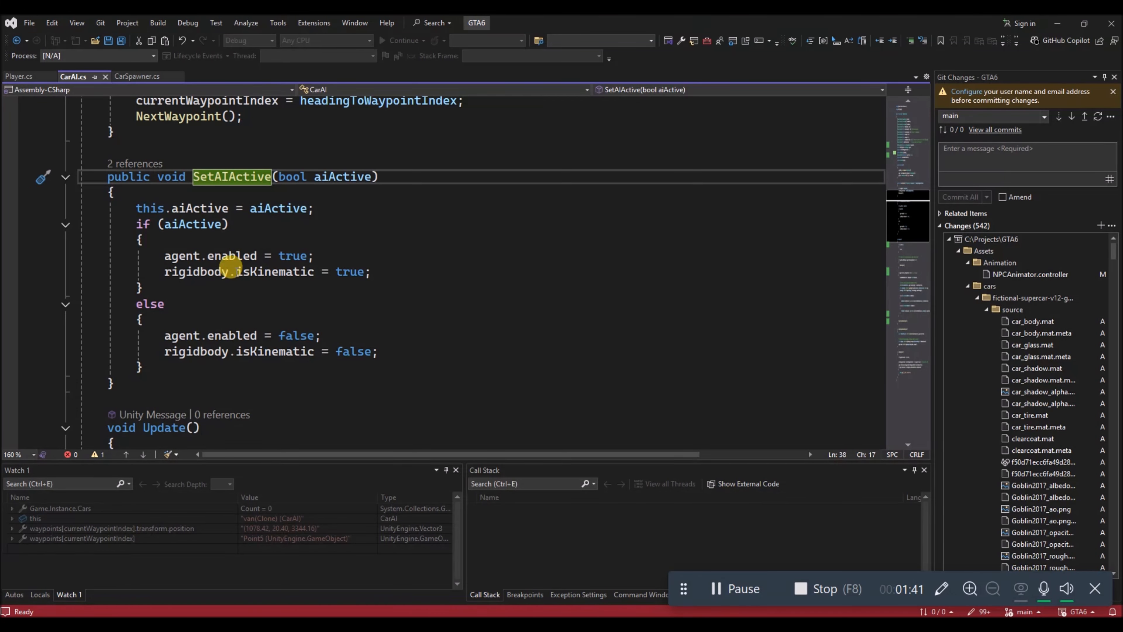
left_click(262, 272)
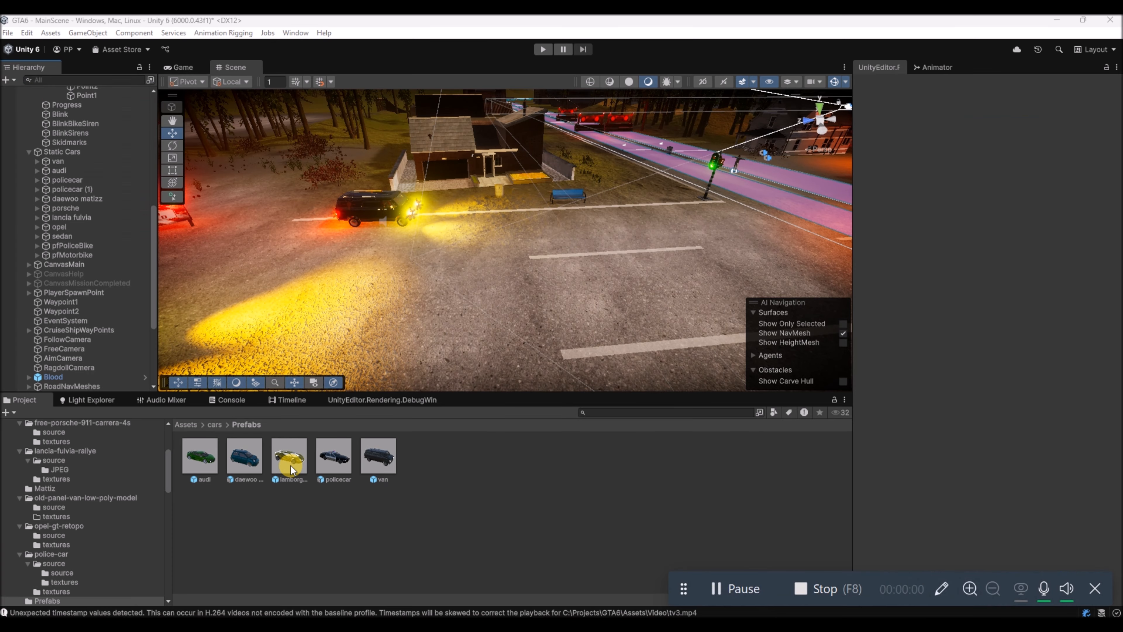
Switch to Unity and place the lamborghini prefab from Assets/cars/Prefabs on the ground in front of the black van.
left_click_drag(290, 465, 356, 276)
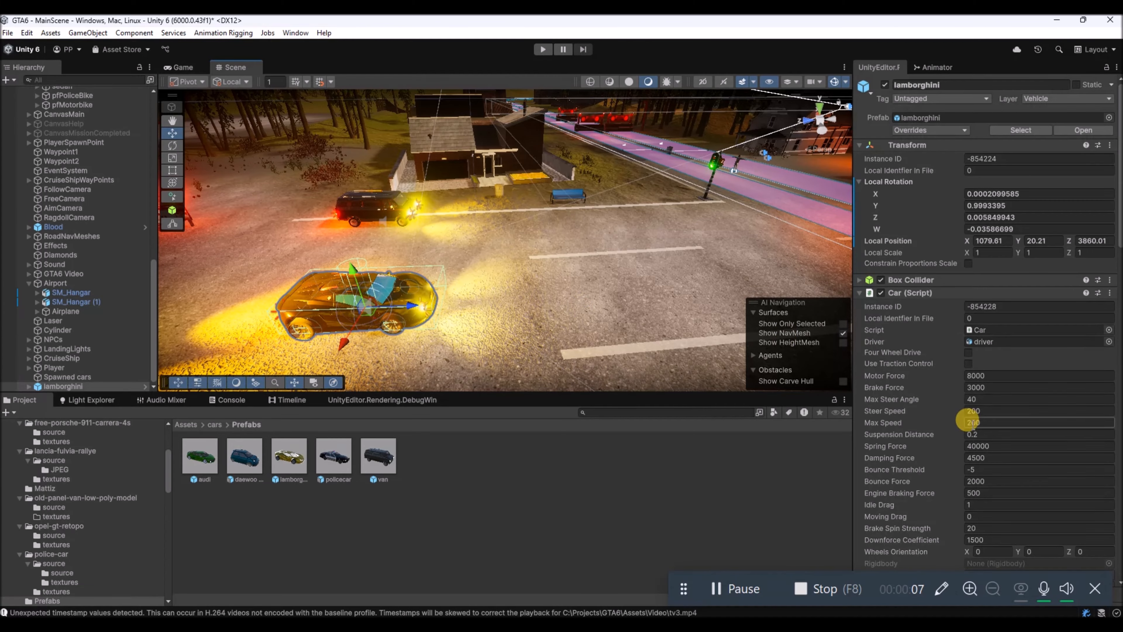
scroll(974, 422, "down", 8)
right_click_drag(519, 315, 507, 315)
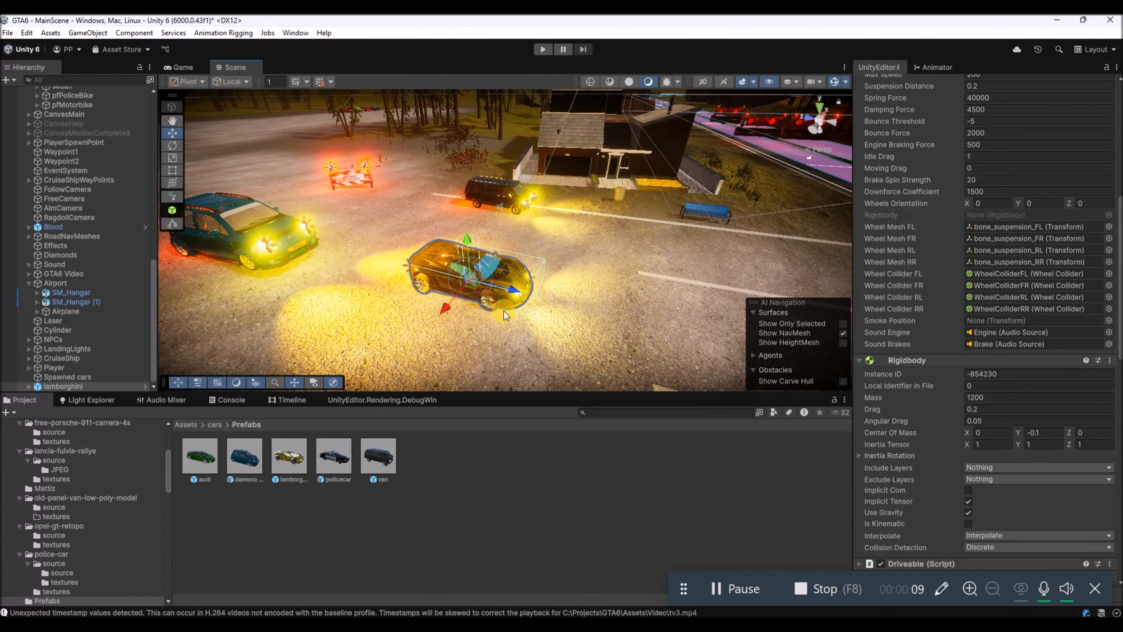
right_click_drag(343, 263, 426, 299)
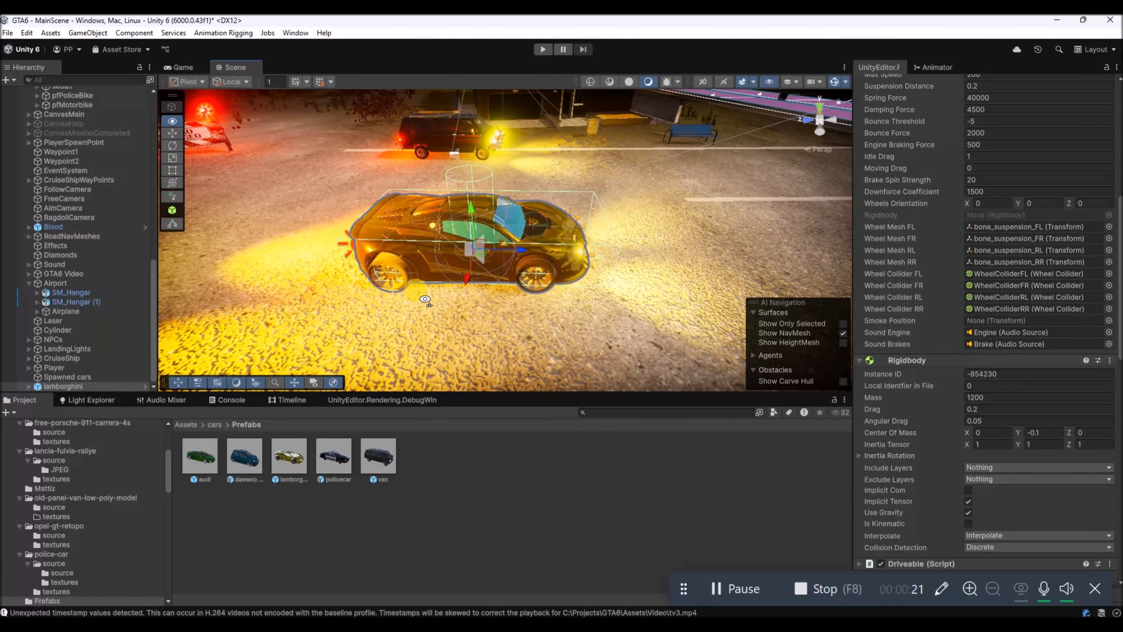
Examine the lamborghini's Rigidbody, Target, Car AI and Nav Mesh Agent components and view the car from several angles.
scroll(903, 410, "down", 8)
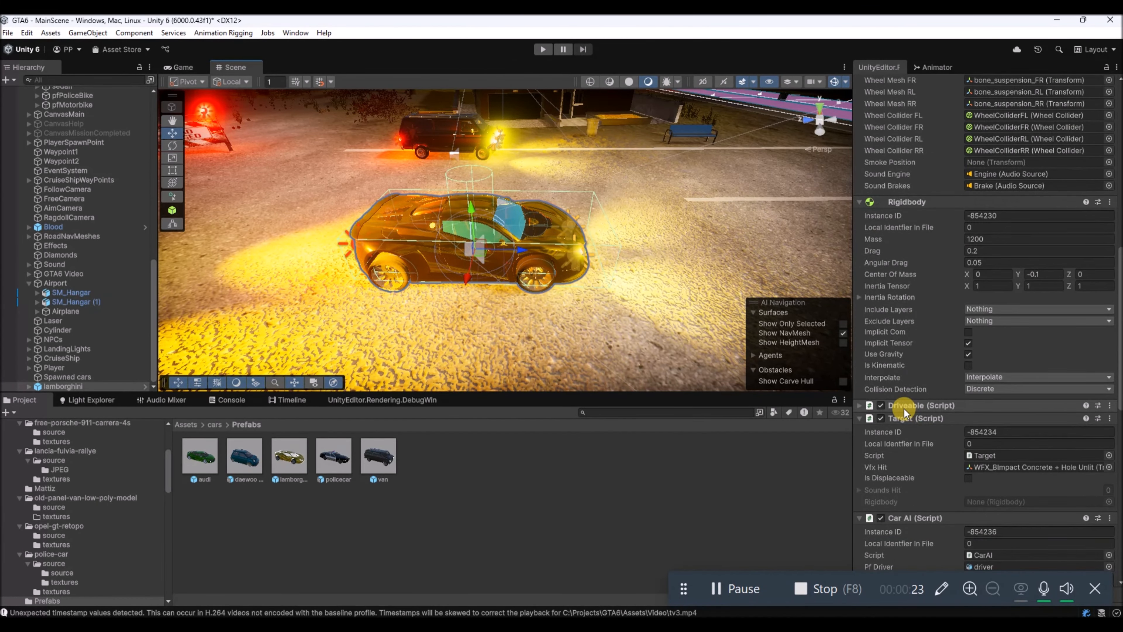
scroll(906, 414, "down", 12)
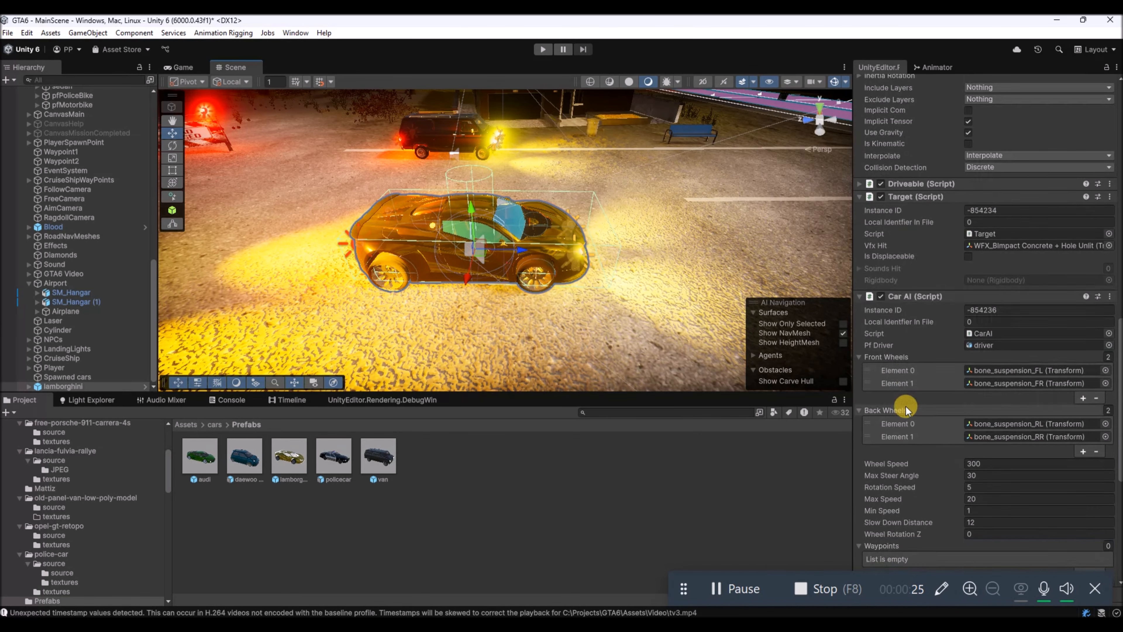
scroll(901, 377, "up", 6)
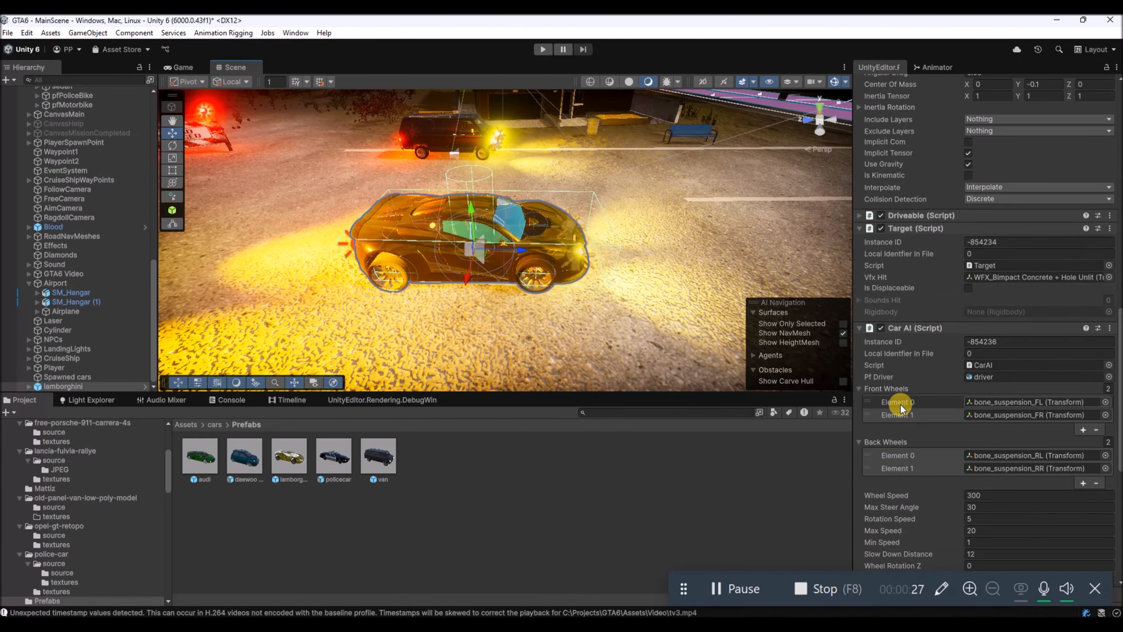
scroll(900, 405, "down", 4)
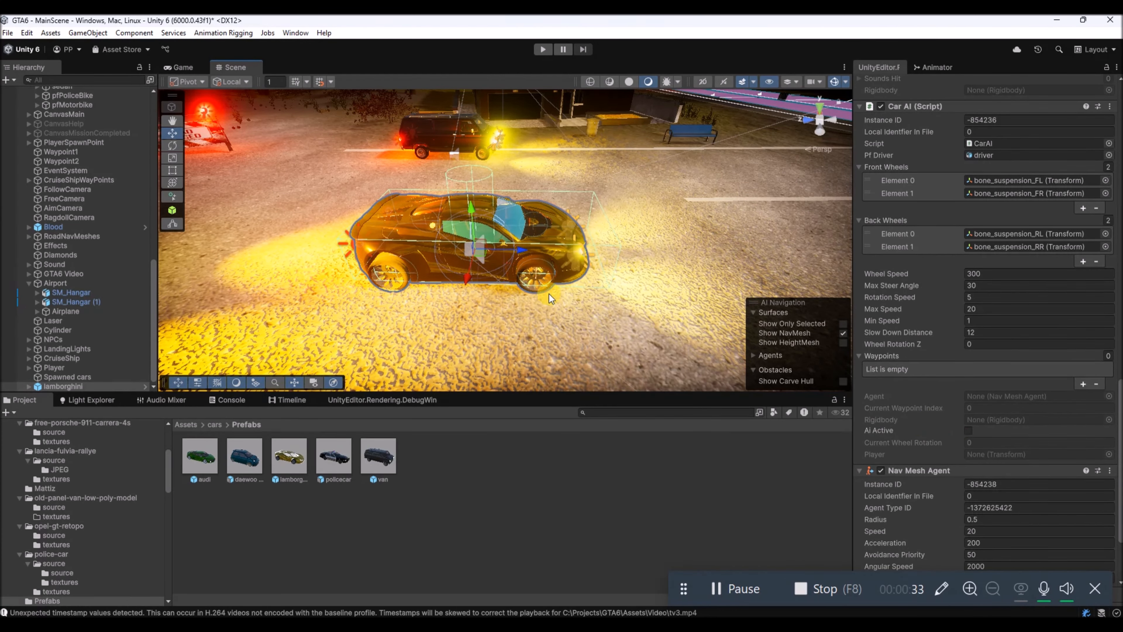
left_click_drag(446, 276, 426, 291, "alt")
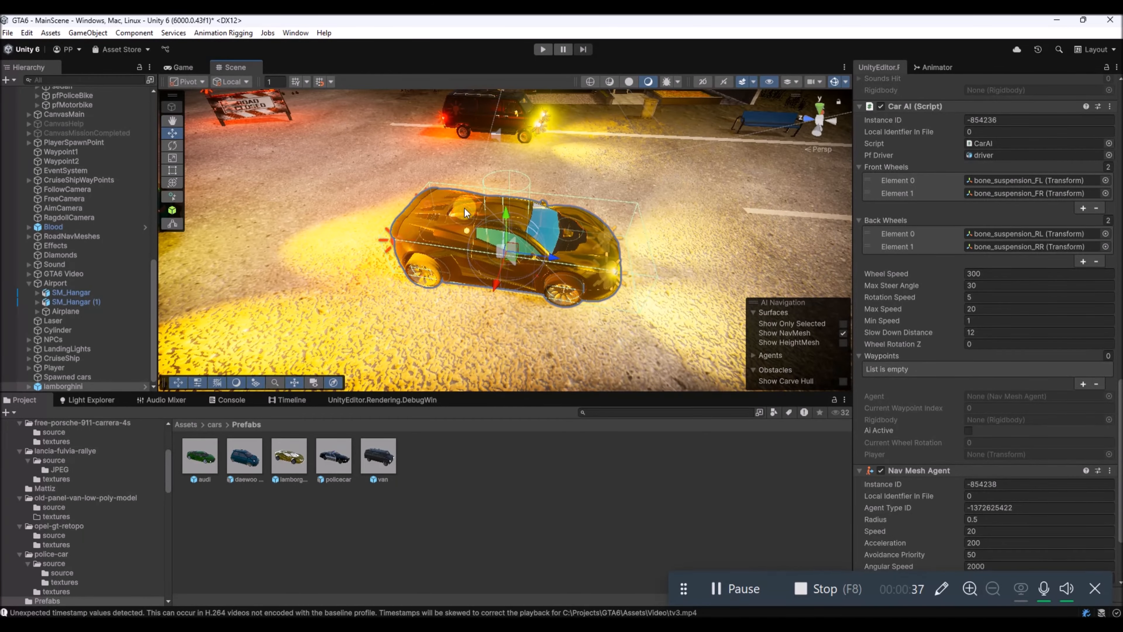
left_click_drag(464, 208, 520, 206, "alt")
right_click_drag(447, 265, 277, 244)
Run the game, walk the player to the placed lamborghini, and test entering and leaving it.
left_click(543, 49)
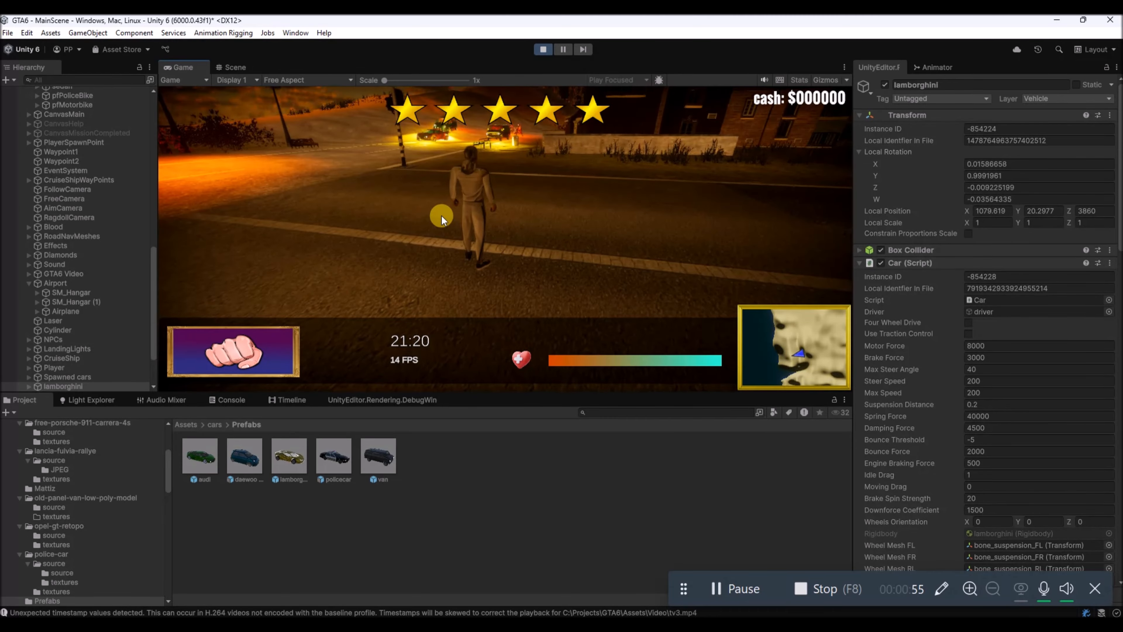
key("w")
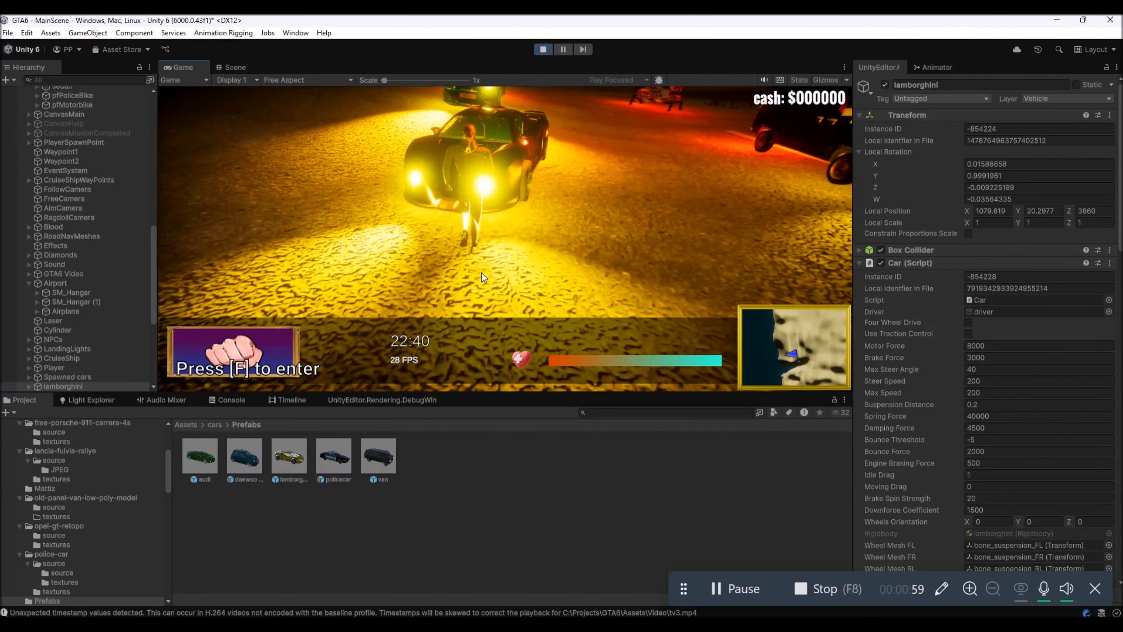
key("f")
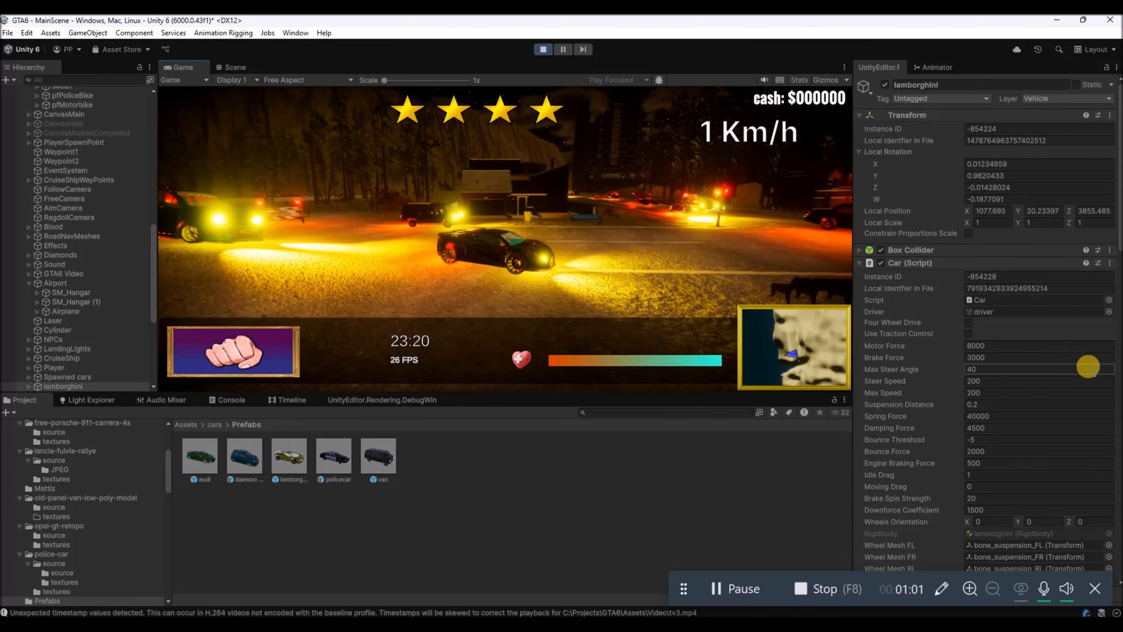
key("f")
Run to the police car by the traffic light, enter it and drive it off the road.
key("w")
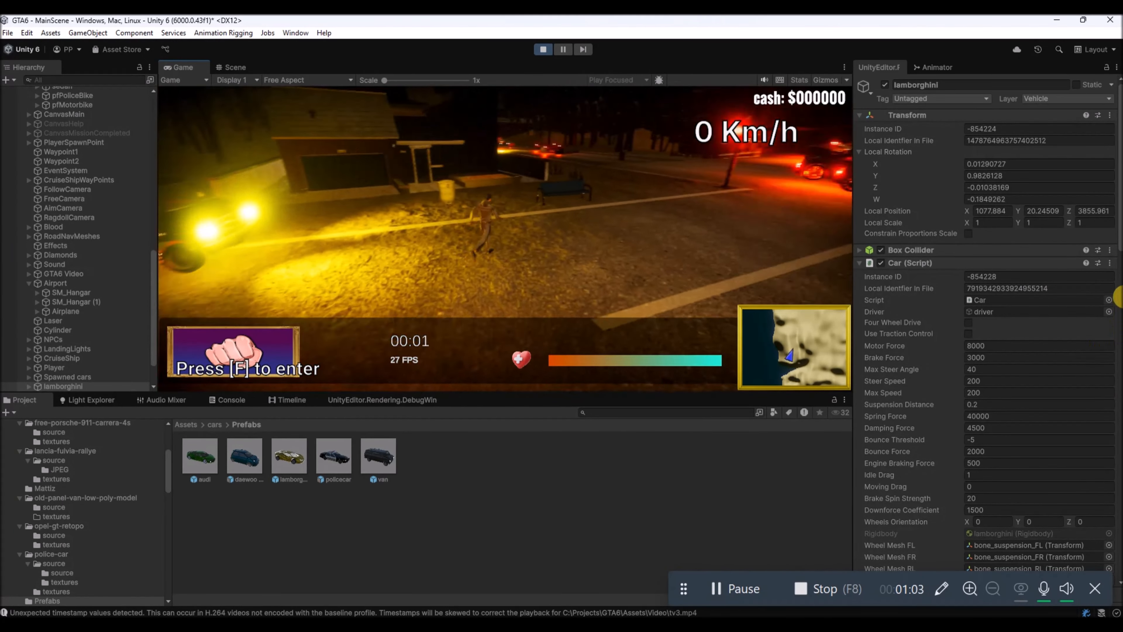
key("w")
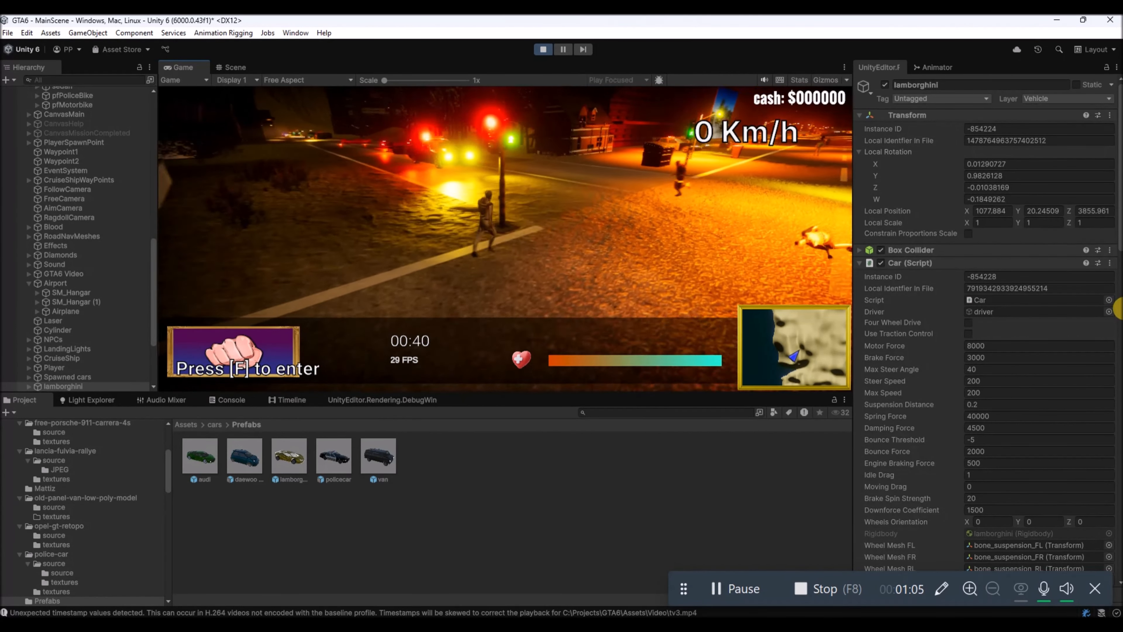
key("f")
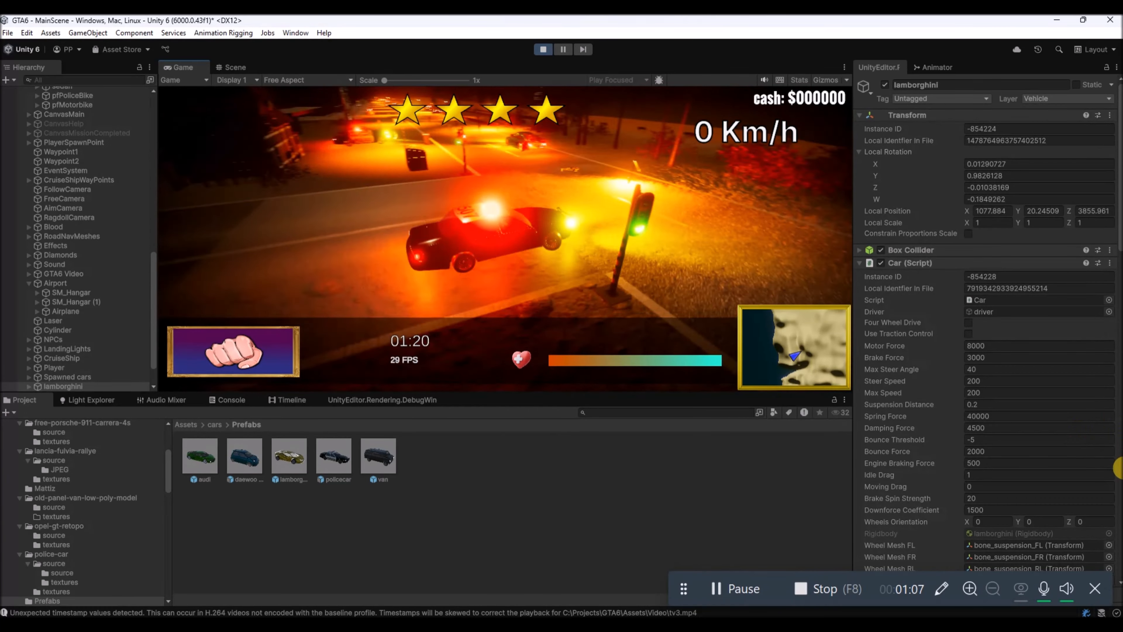
key("w")
key("w")
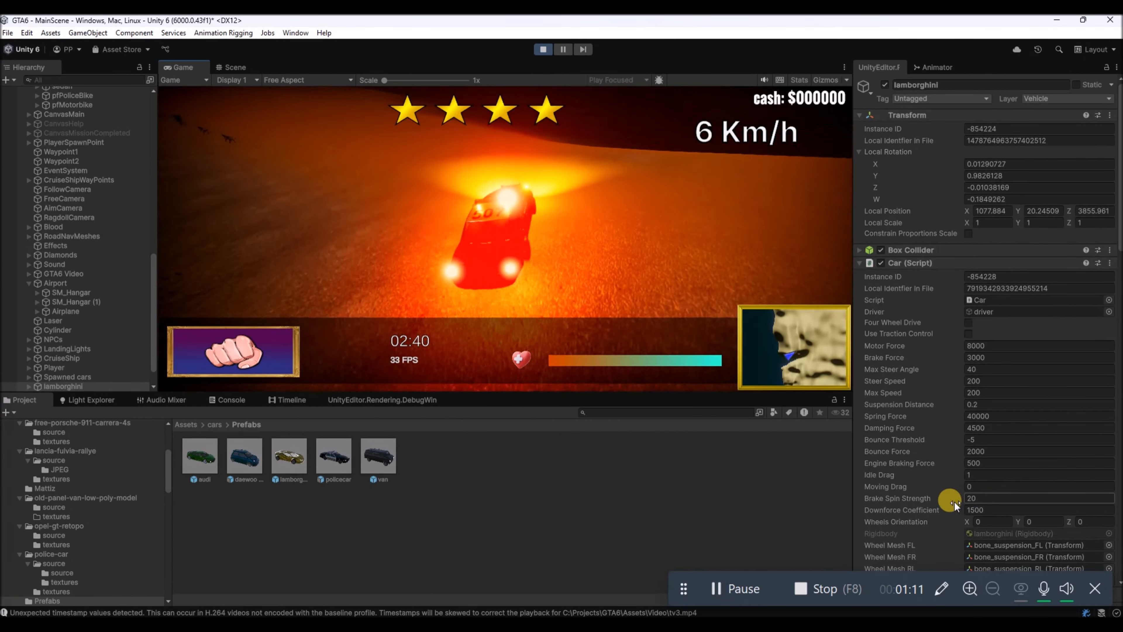
Return focus to the running game, get out of the police car and walk the player around it.
left_click(766, 501)
left_click(460, 327)
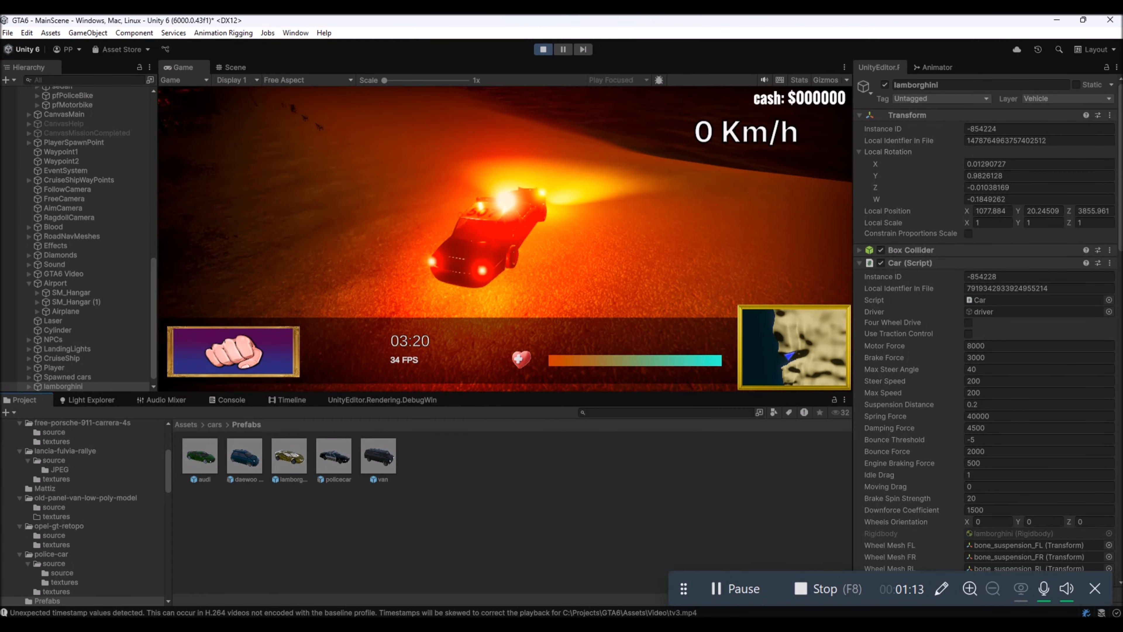
key("f")
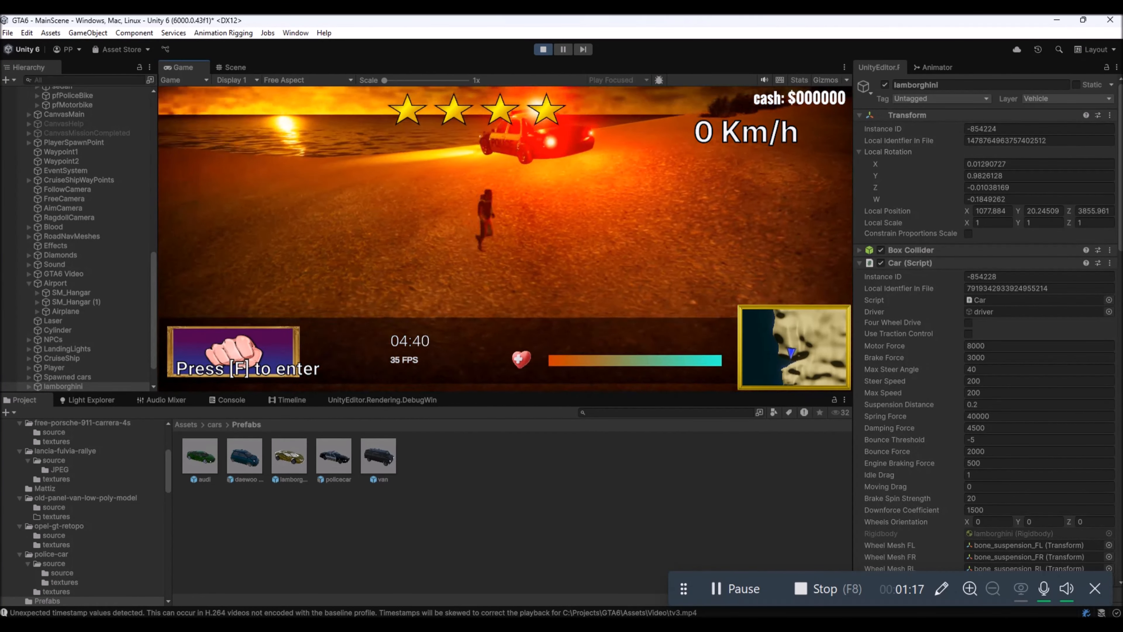
key("w")
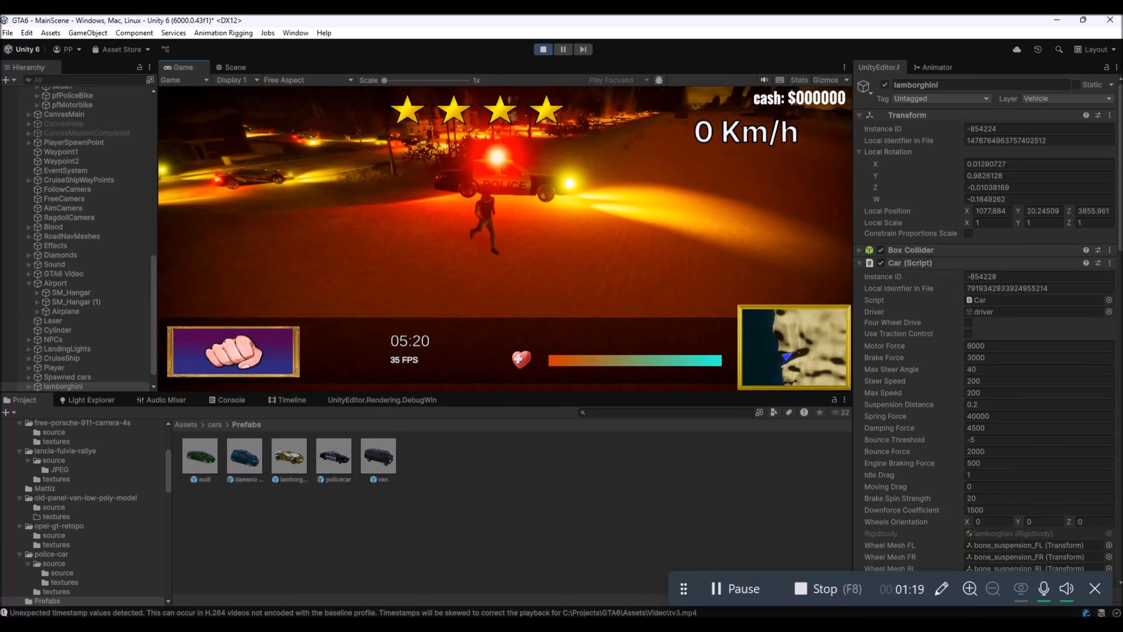